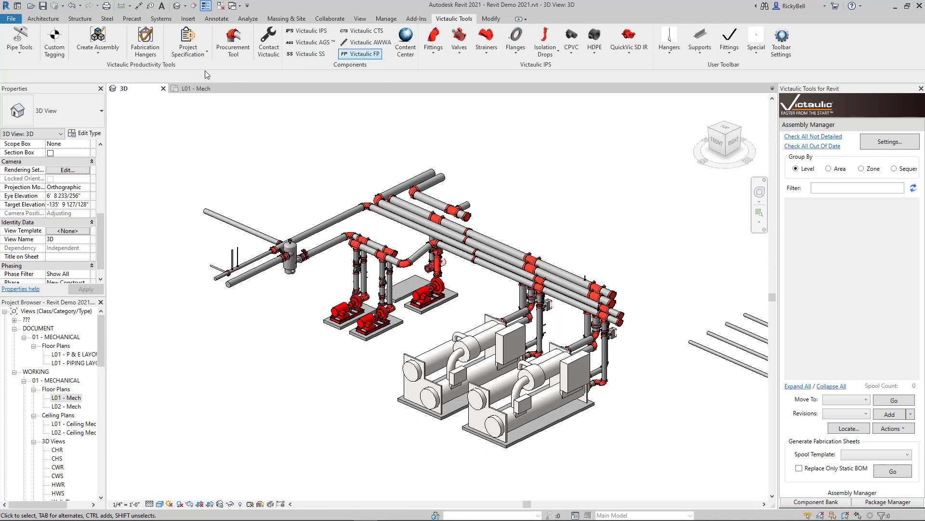
Open the Project Specification dropdown on the Victaulic Tools tab.
click(201, 58)
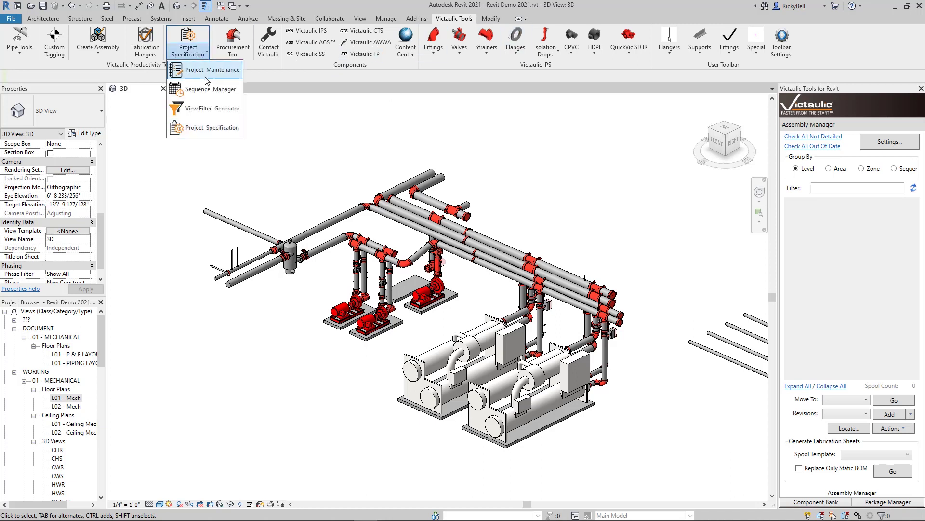
Open the Project Specification Tool, select M-Chilled Water Supply, and add a blank field cut row.
click(209, 128)
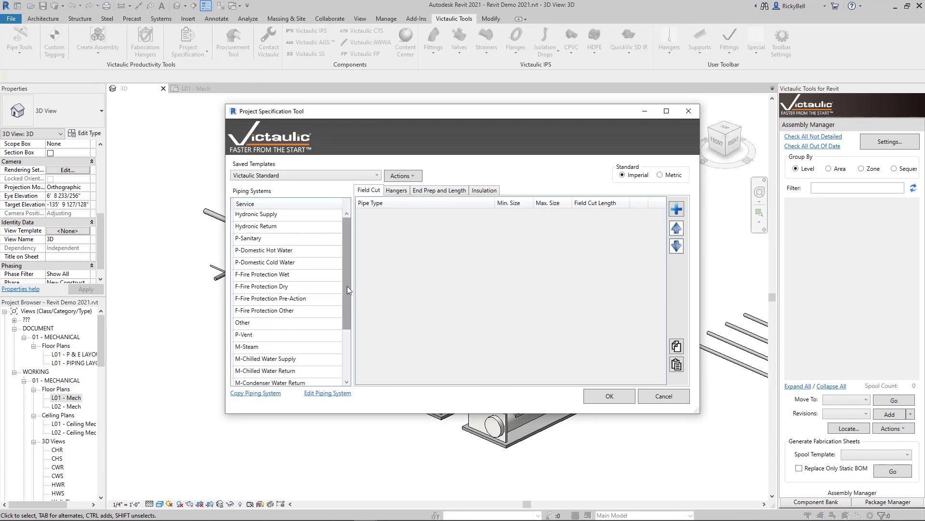
drag(347, 285, 365, 263)
drag(346, 270, 345, 330)
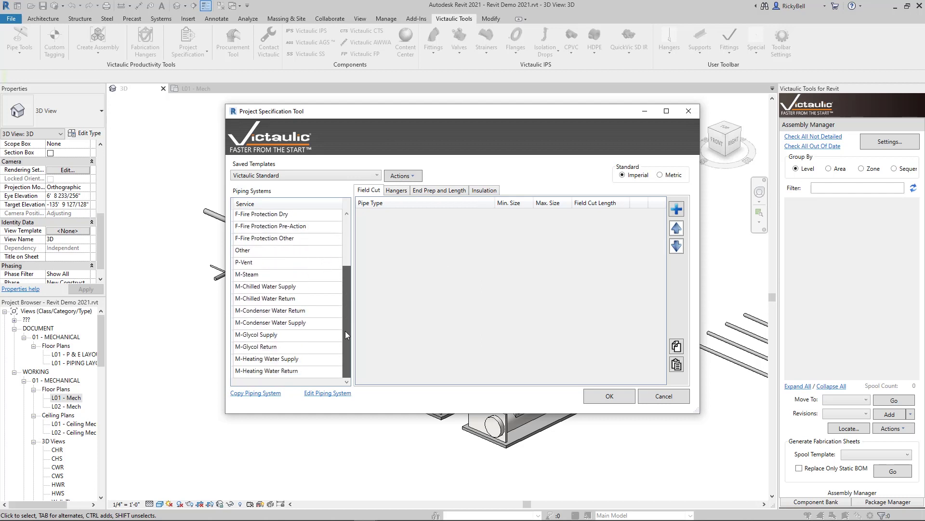
click(295, 288)
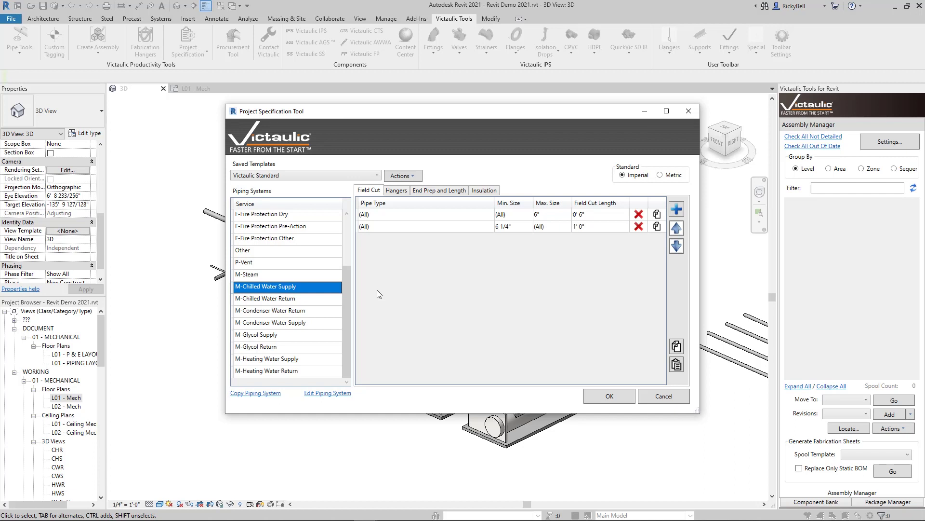
click(679, 210)
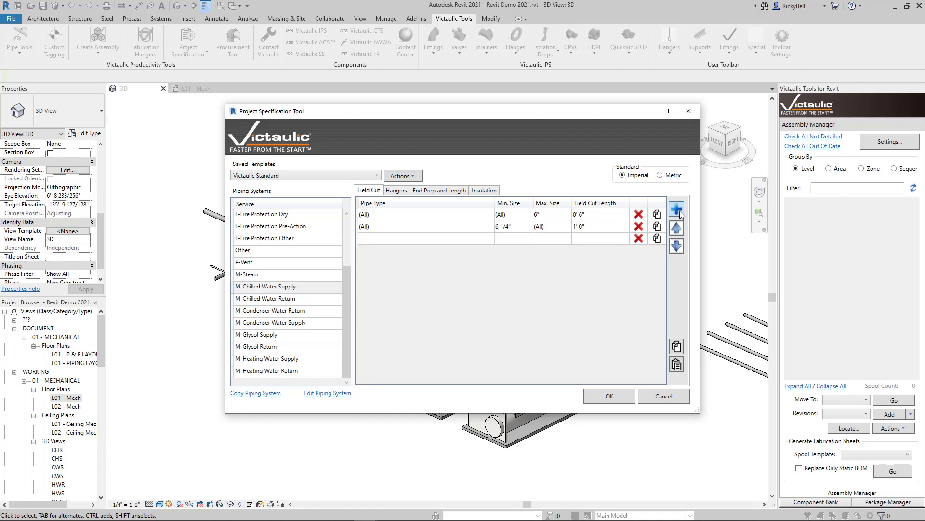
Set the new field cut rule to Victaulic-IPS TEE, 2" to 4", length 1' 6".
click(488, 238)
click(490, 238)
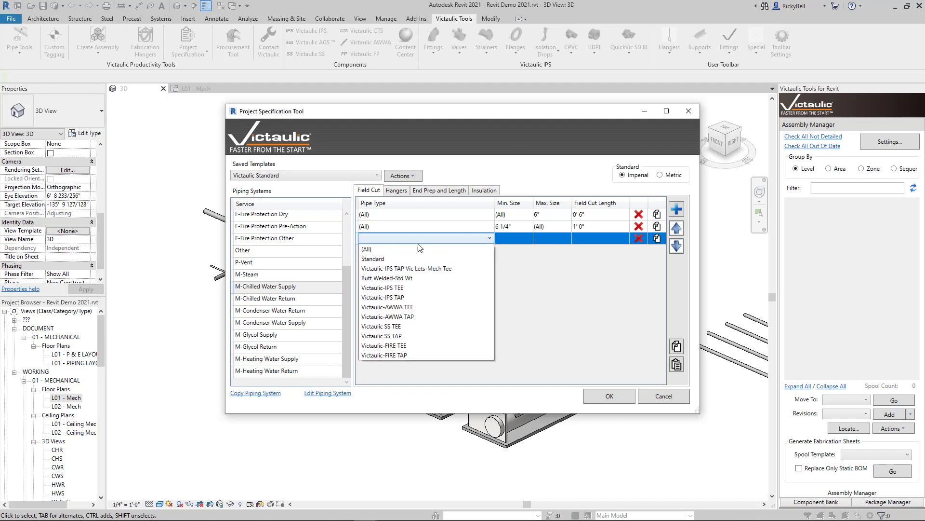
click(399, 288)
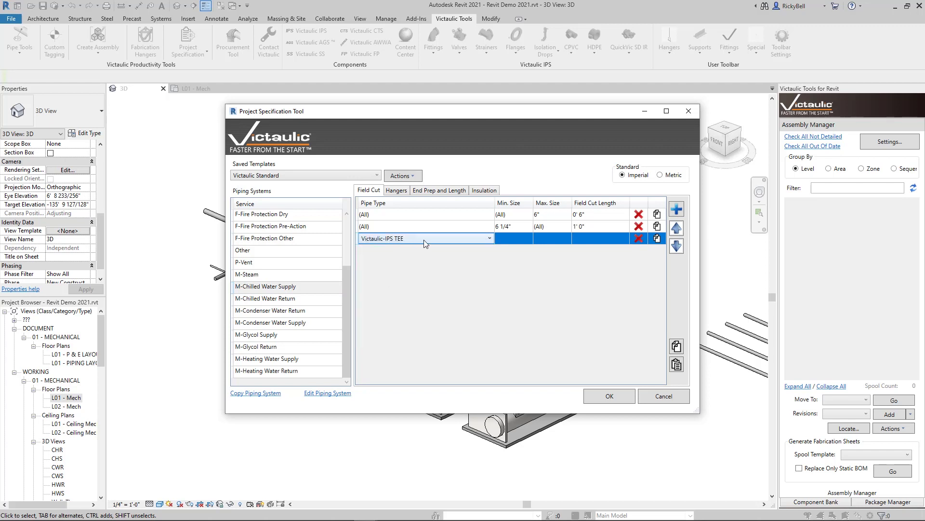
click(523, 243)
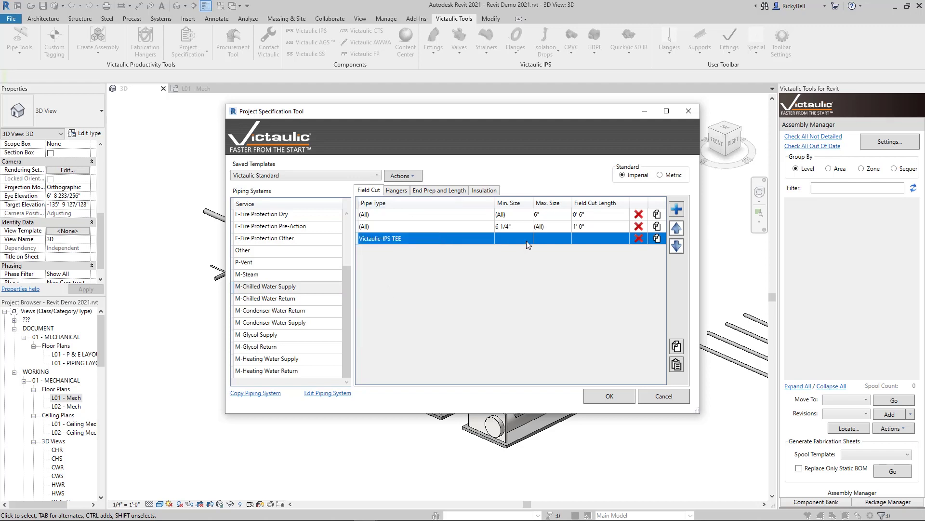
click(528, 239)
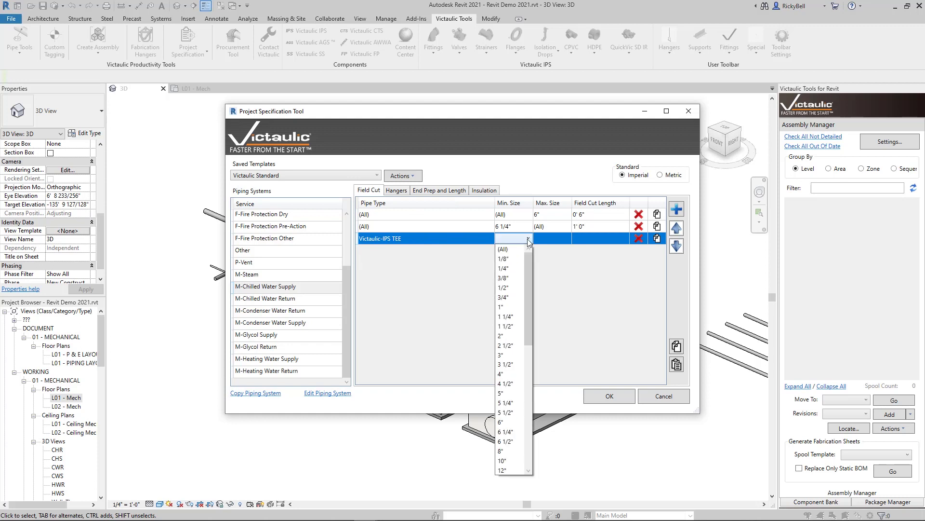
click(502, 335)
click(563, 240)
click(566, 238)
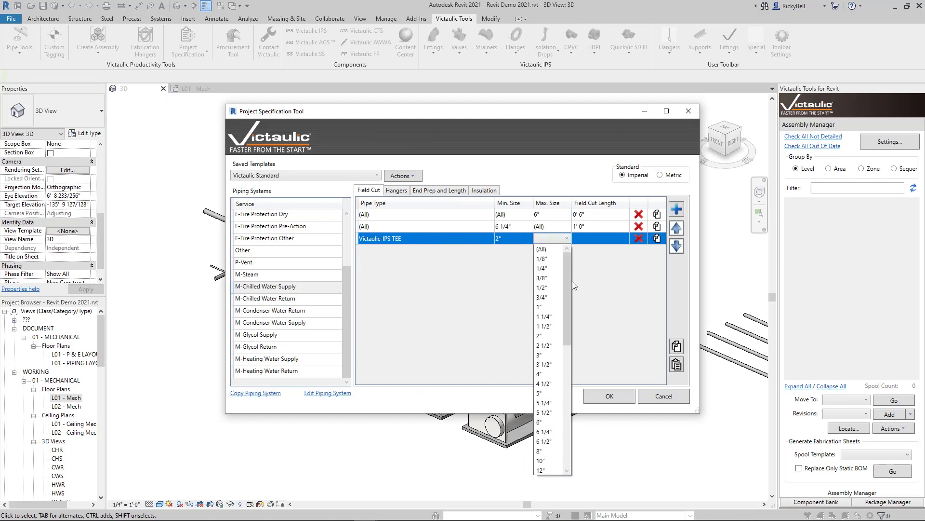
click(549, 374)
click(612, 238)
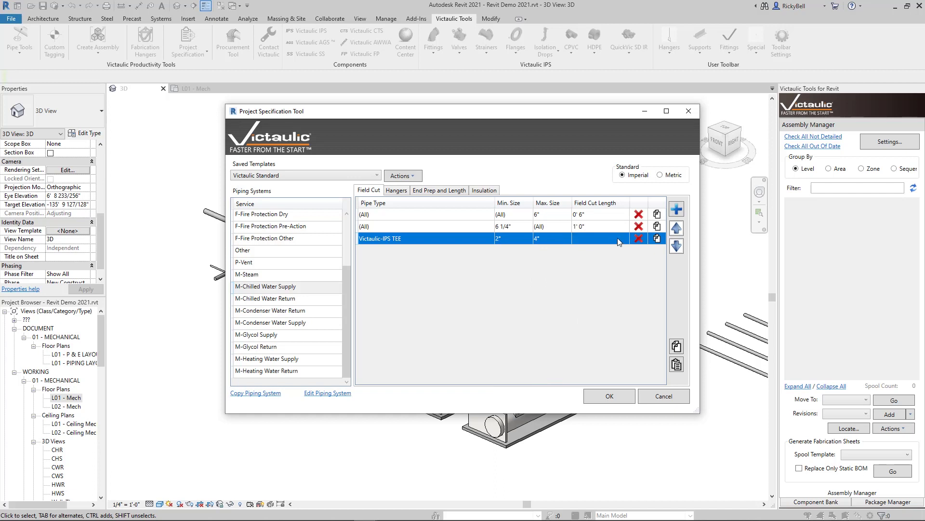
click(624, 237)
text(1.5)
key(Return)
Move the TEE rule to the top, duplicate it, and place the copy second.
click(678, 228)
click(677, 227)
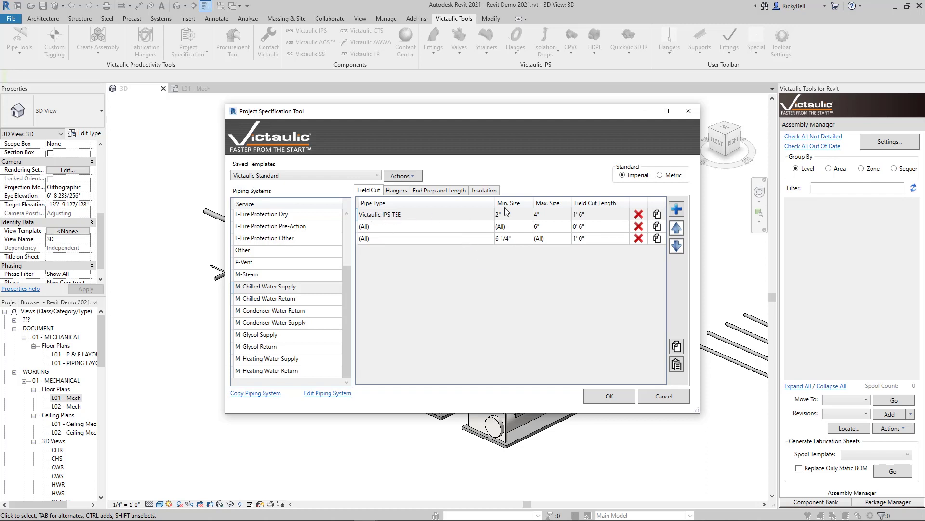
click(675, 211)
click(480, 255)
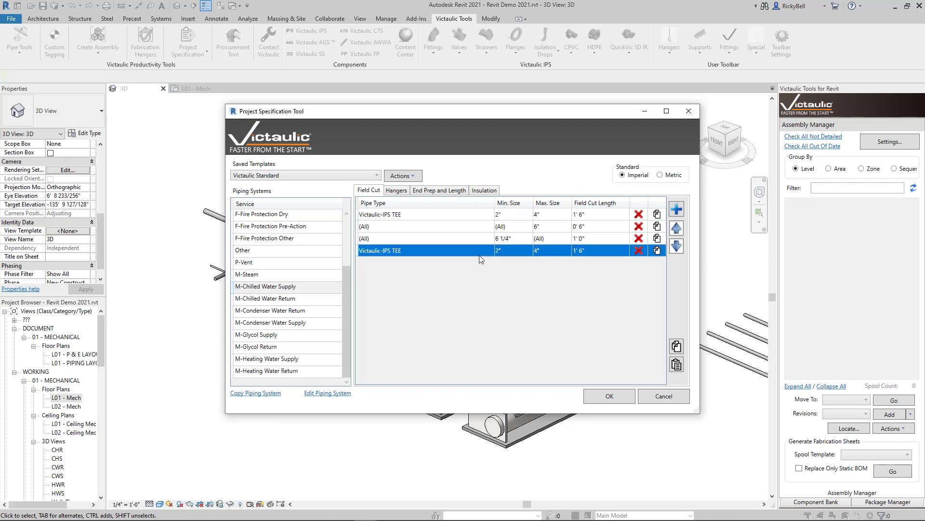
click(677, 227)
click(677, 227)
click(529, 226)
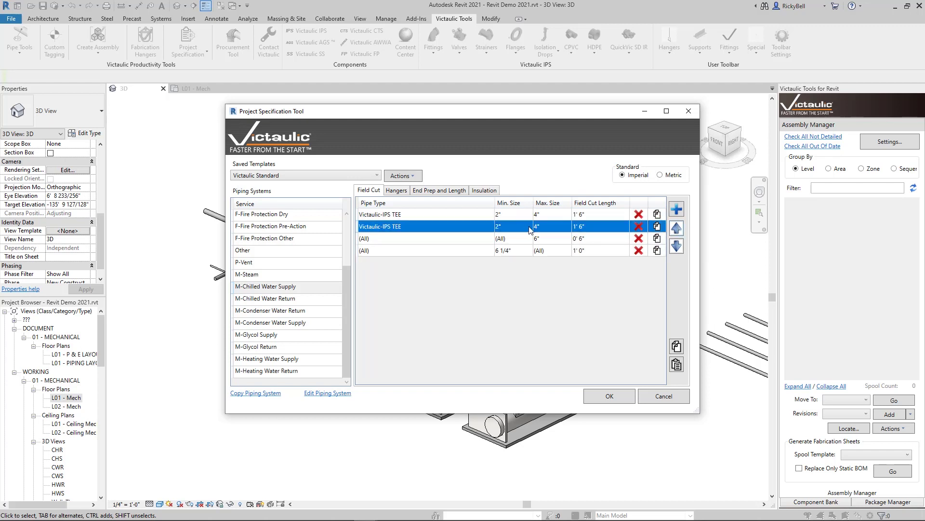
Set the duplicated rule to 5" to 8" with a 2' 0" field cut length.
click(530, 226)
click(528, 226)
click(511, 295)
click(554, 227)
click(567, 226)
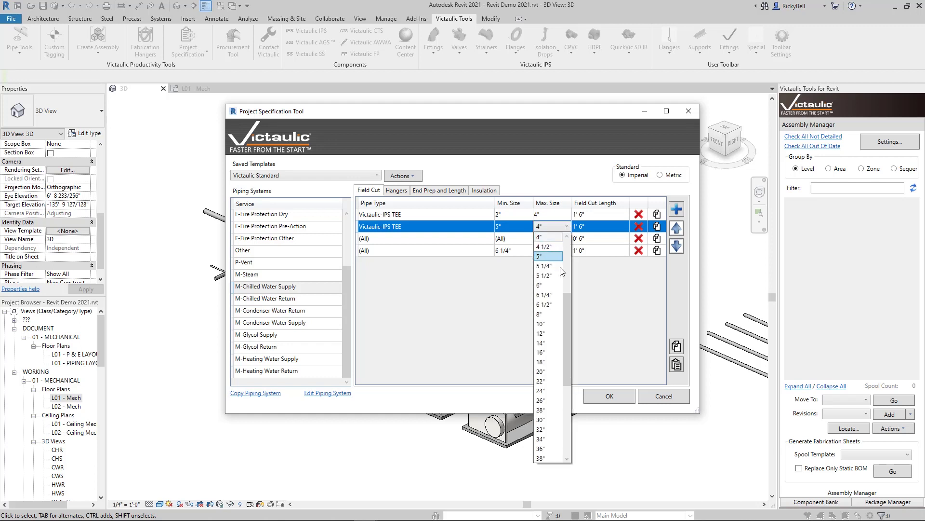
click(547, 314)
click(601, 228)
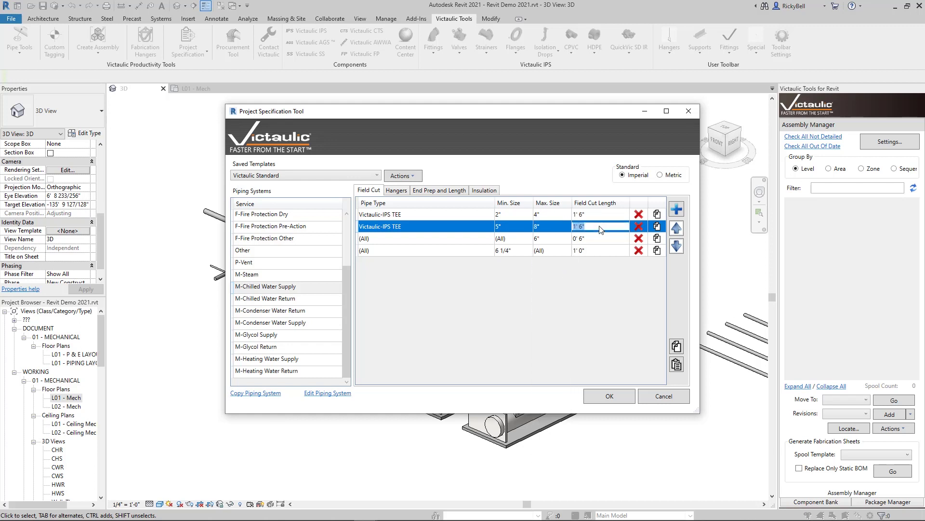
text(2)
key(Return)
Compare the field cut rules of M-Chilled Water Return and M-Chilled Water Supply.
click(302, 299)
click(298, 288)
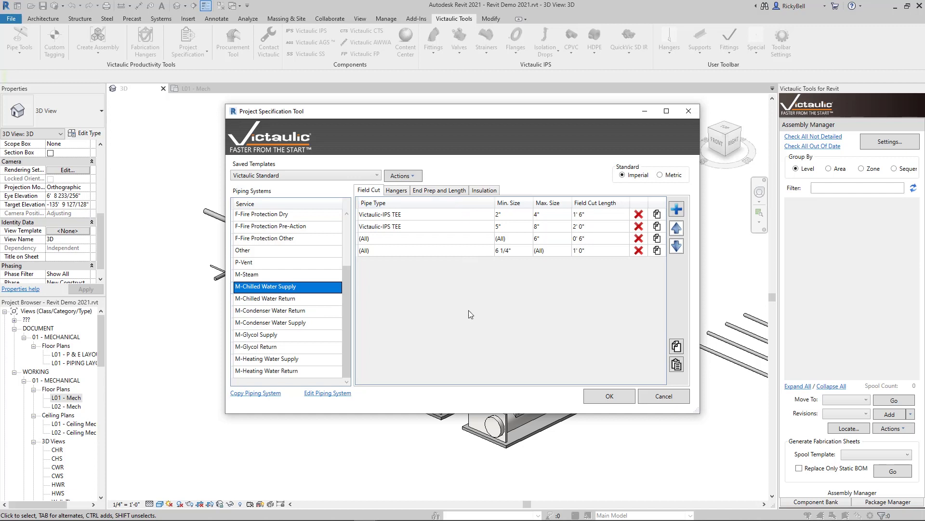
click(316, 298)
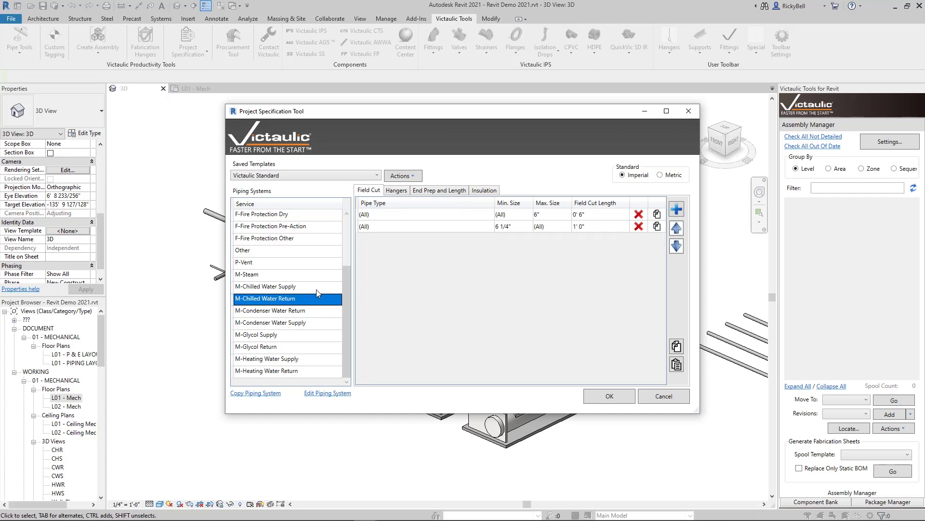
click(316, 288)
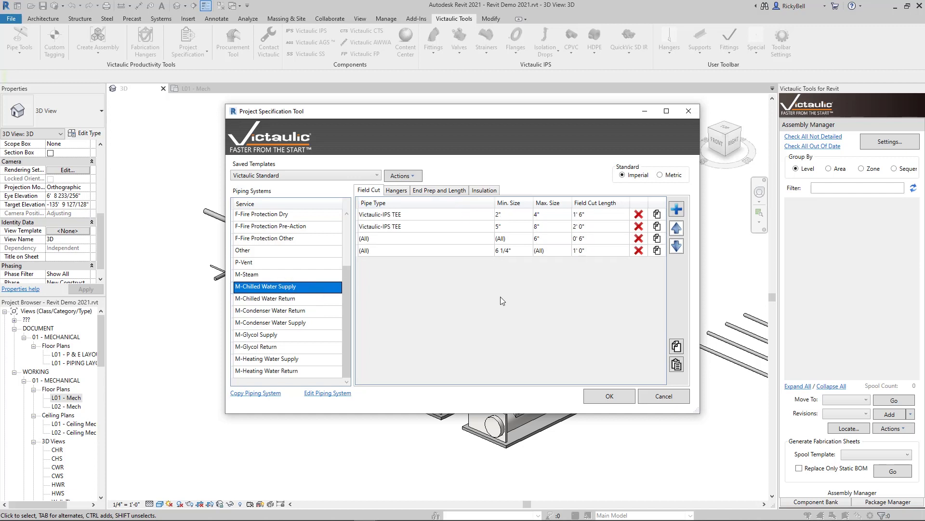
click(302, 298)
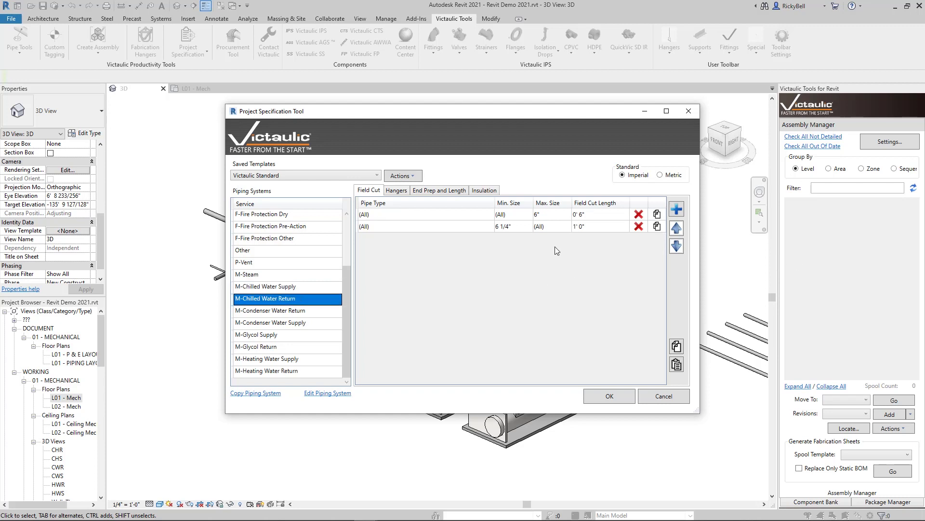
click(302, 288)
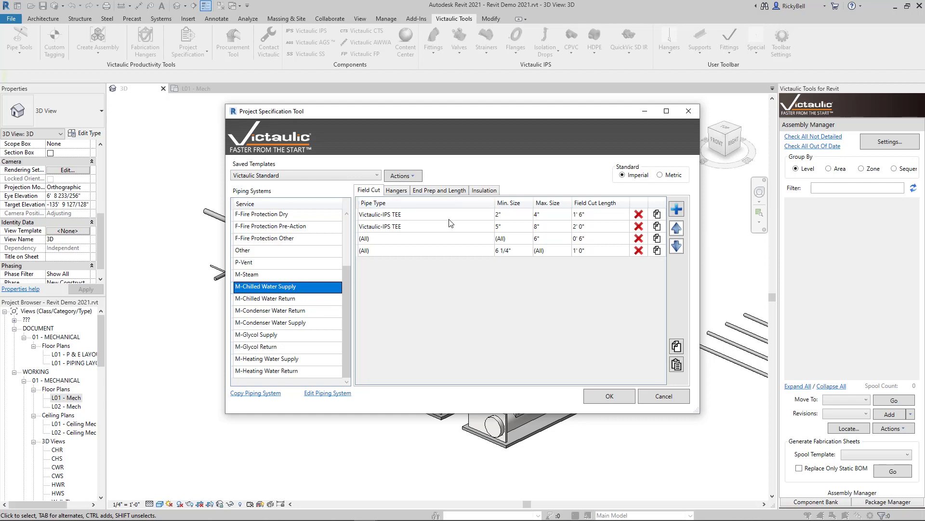
Copy Supply's four field cut rules into M-Chilled Water Return and delete its two original (All) rules.
drag(450, 216, 449, 248)
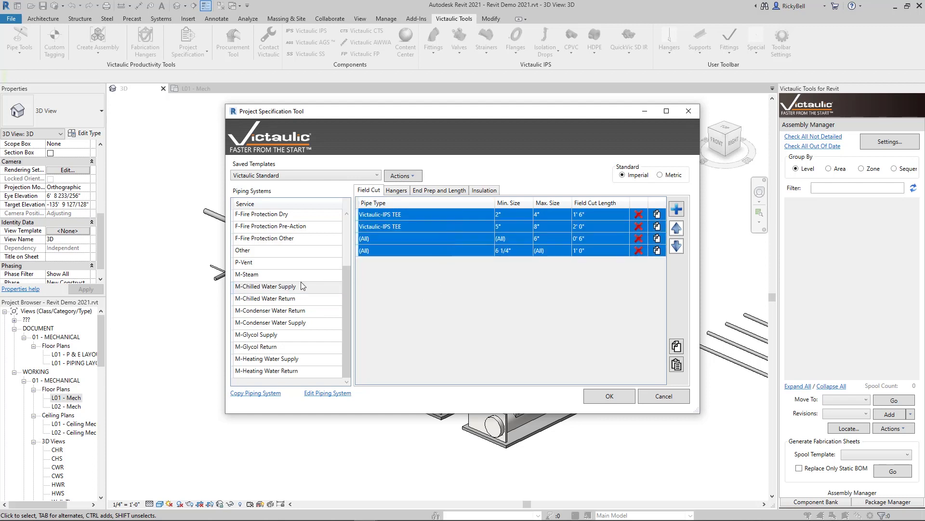
click(677, 346)
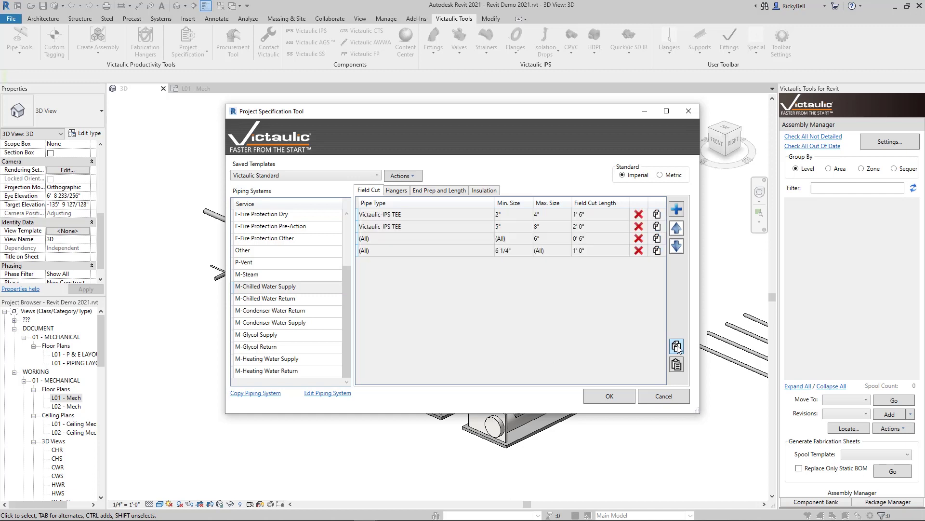
click(293, 298)
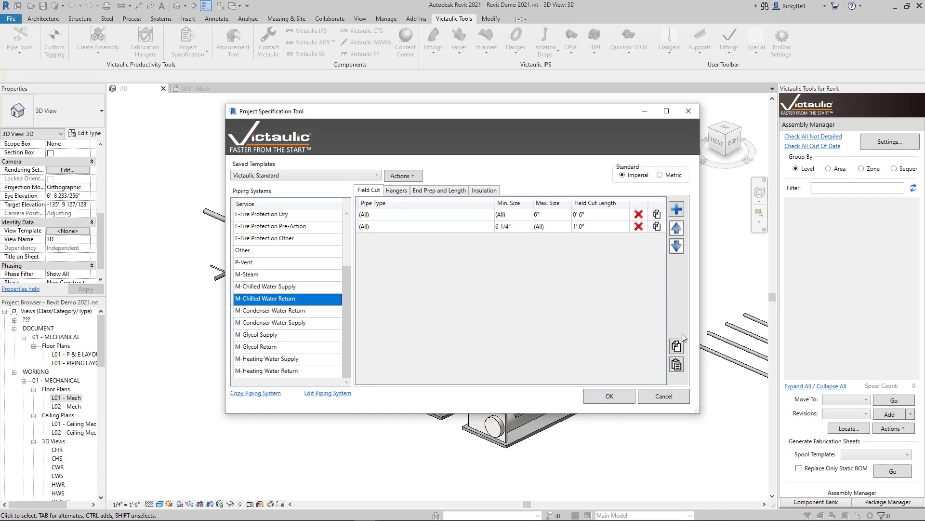
click(677, 365)
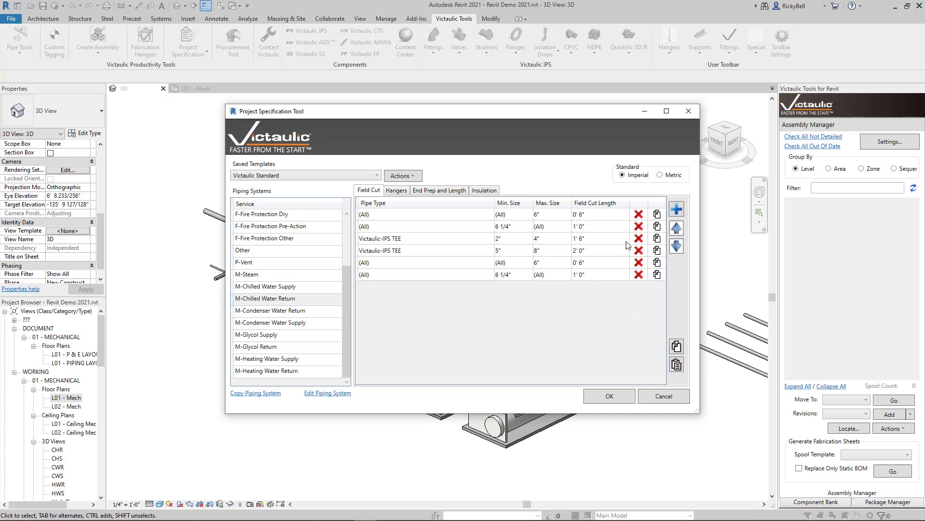
click(640, 214)
click(639, 214)
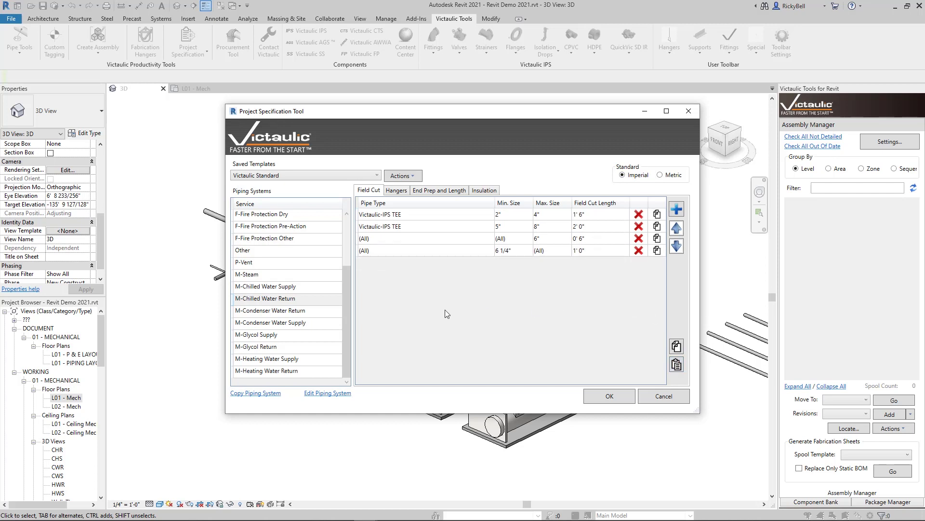
Delete all field cut rules from M-Chilled Water Return.
click(314, 287)
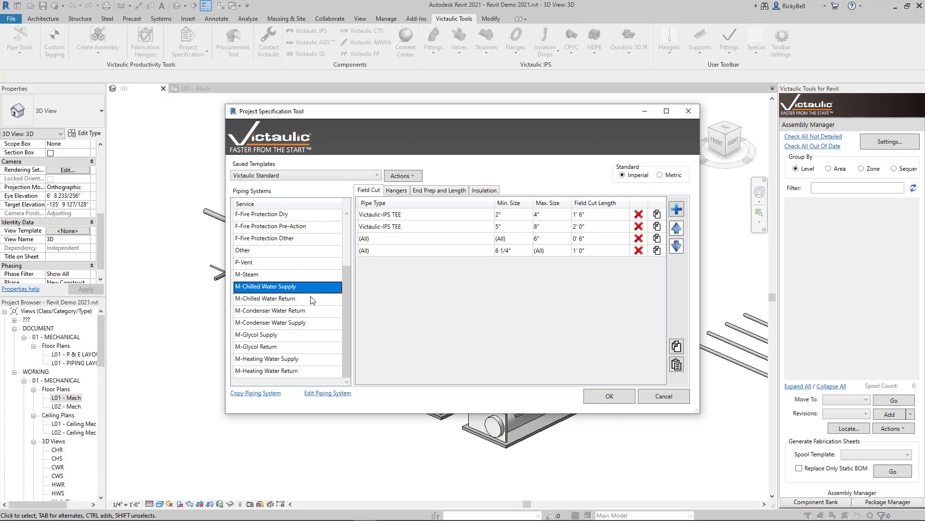
click(289, 298)
click(639, 214)
click(639, 214)
click(639, 214)
click(639, 214)
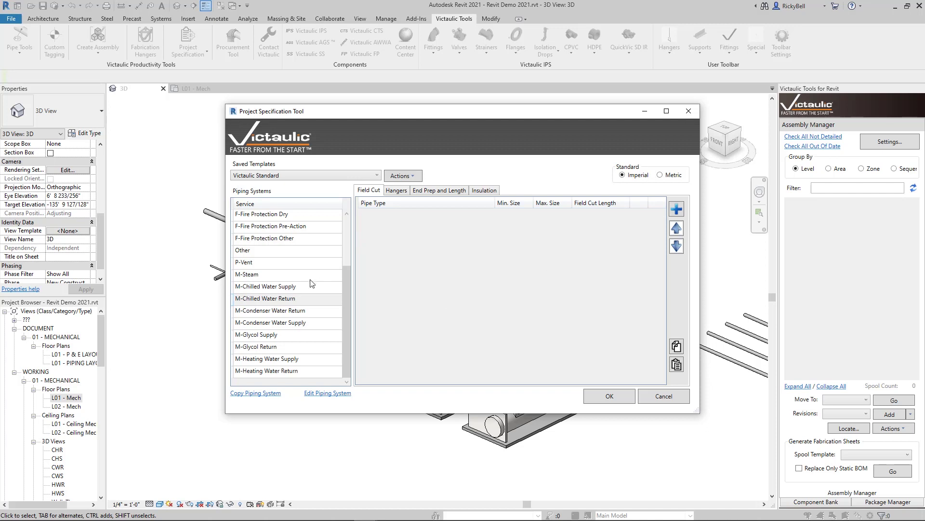
click(289, 288)
click(296, 300)
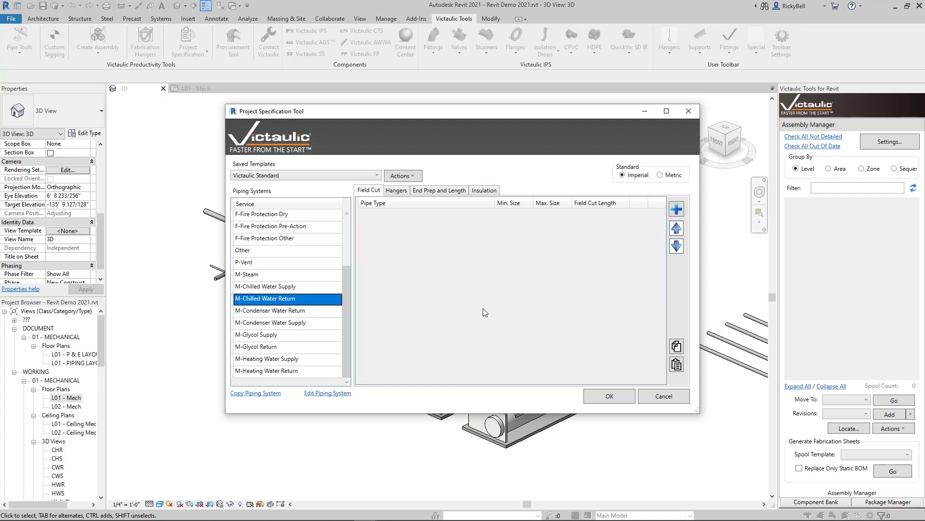
click(317, 290)
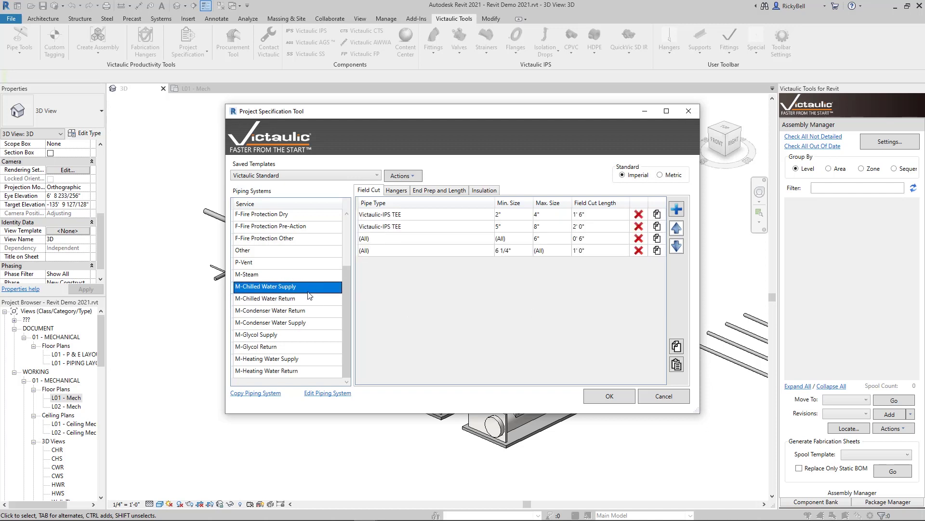
Copy M-Chilled Water Supply's piping system settings to M-Chilled Water Return, confirming the overwrite.
click(265, 394)
click(484, 278)
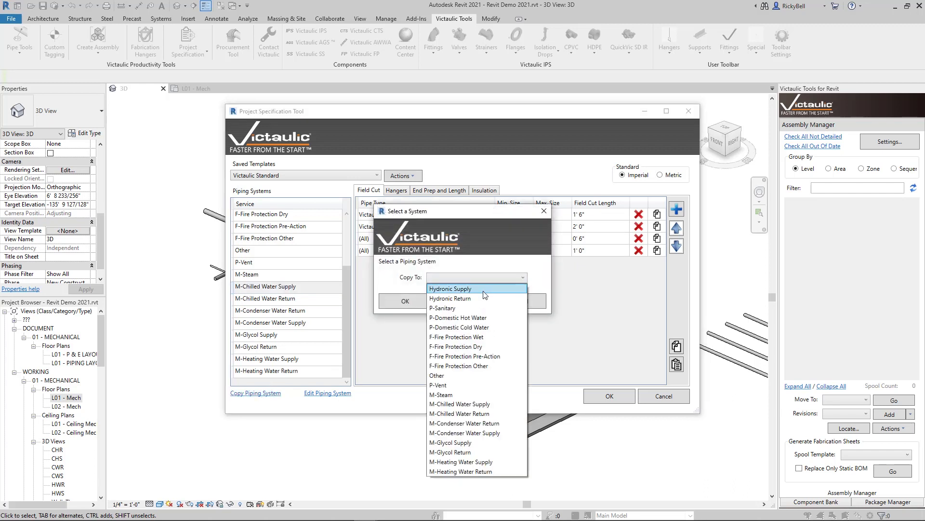
click(488, 413)
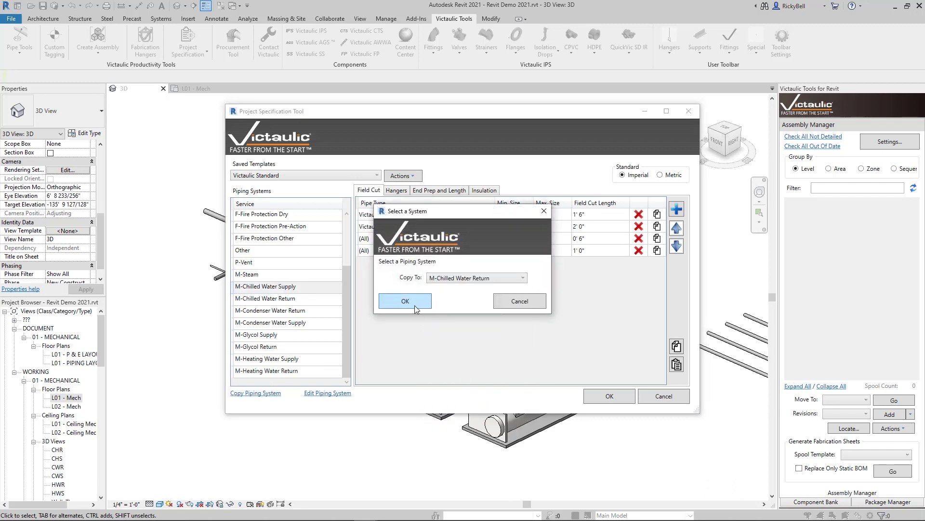
click(415, 305)
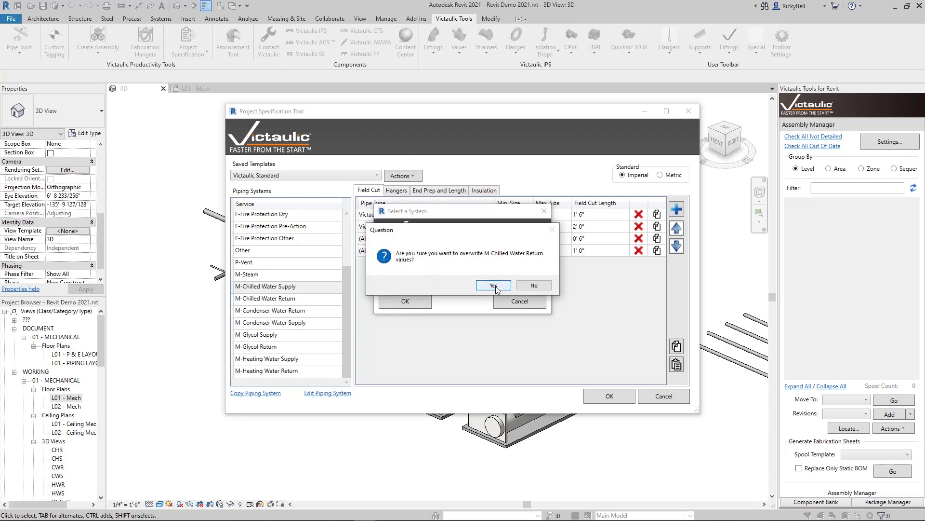
click(494, 285)
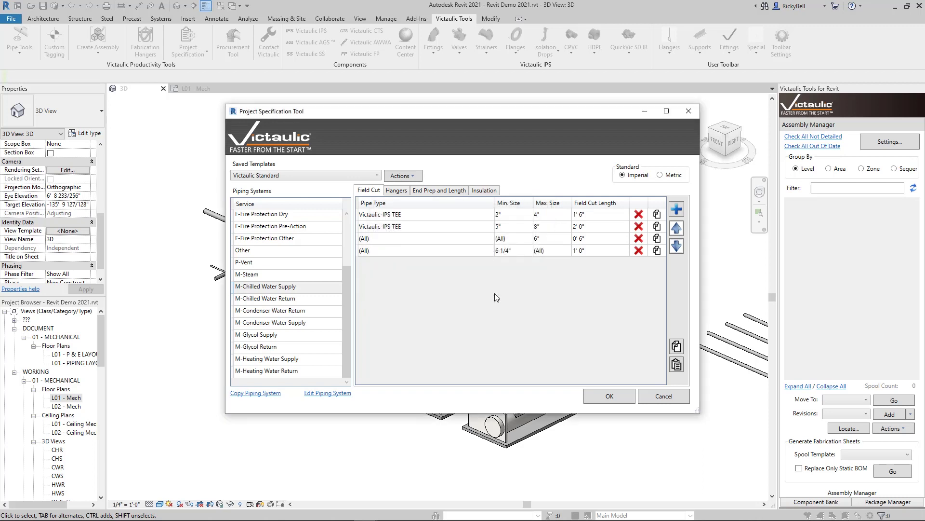
click(290, 299)
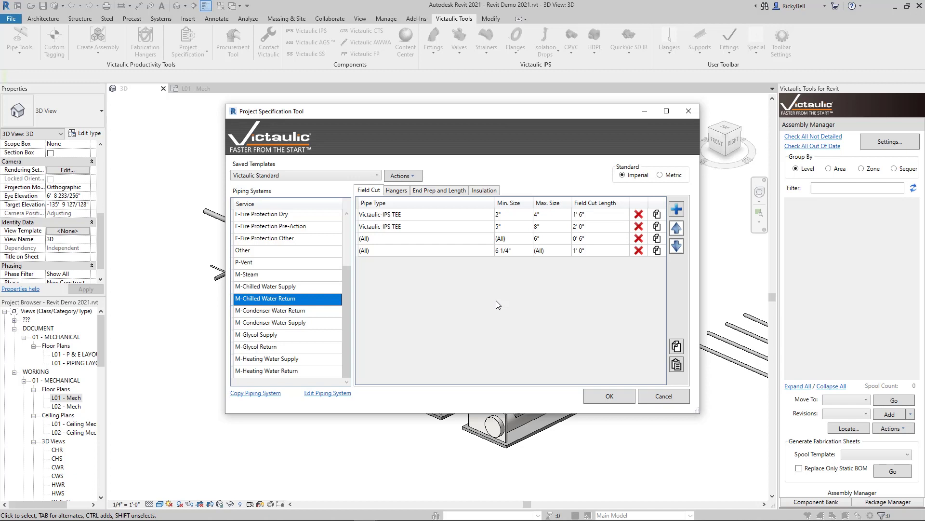
View M-Chilled Water Return's hanger rules, then its End Prep and Length rules.
click(398, 191)
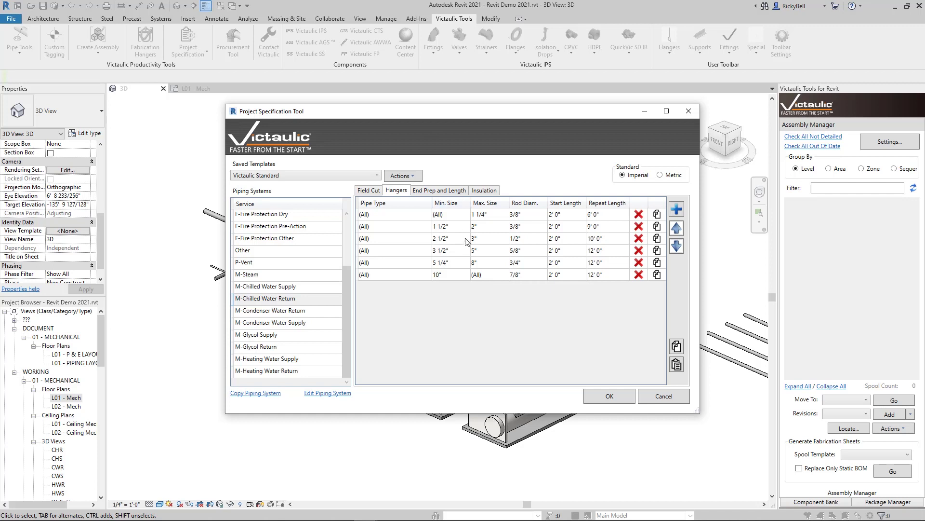
click(284, 300)
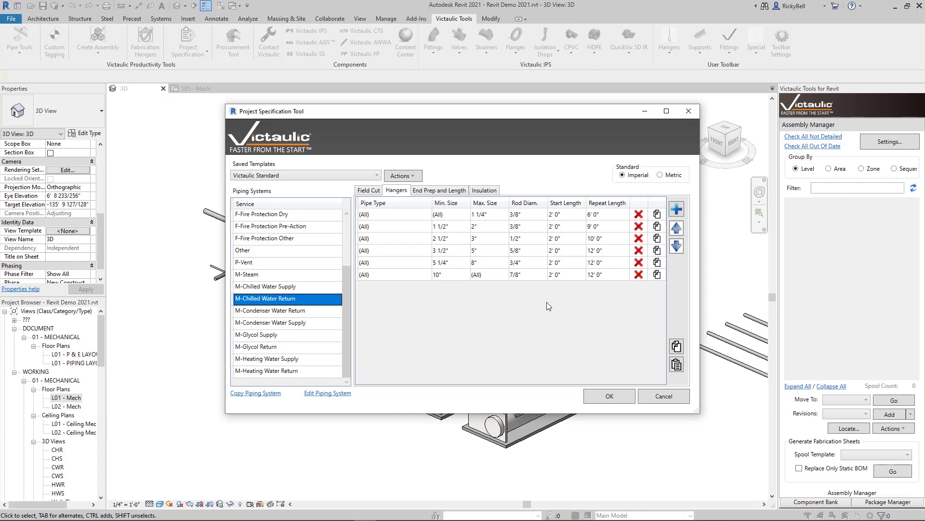
key(ctrl+Tab)
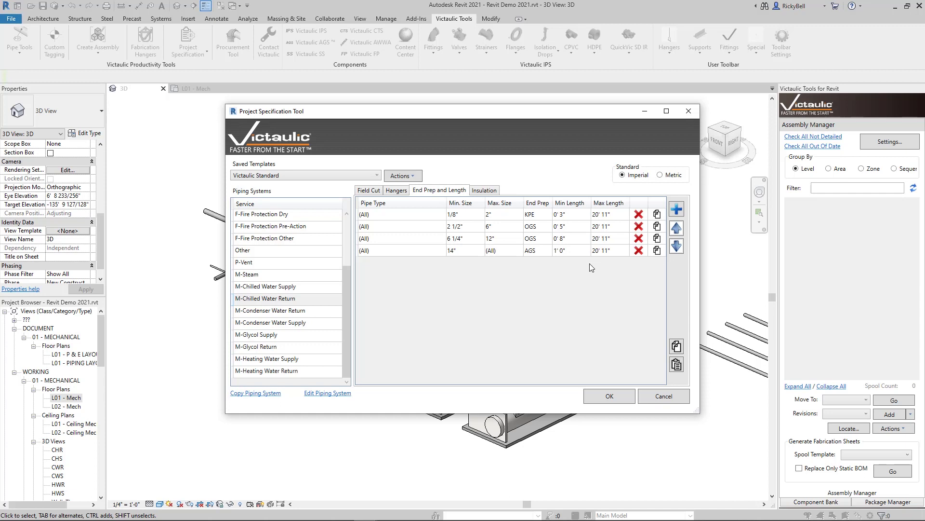
Switch to the Insulation tab to view M-Chilled Water Return's insulation rules.
key(ctrl+Tab)
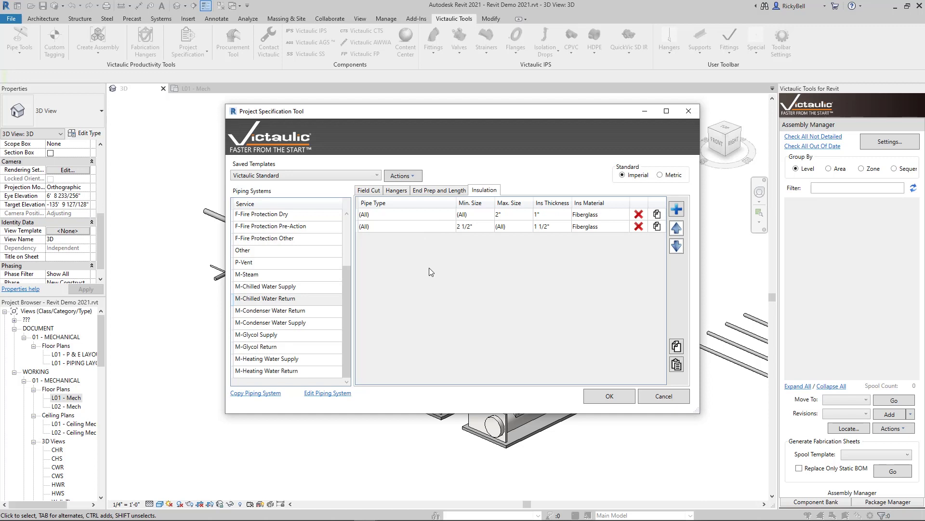
Keep Fiberglass for the 2 1/2" and larger insulation row and close the specification with OK.
click(614, 228)
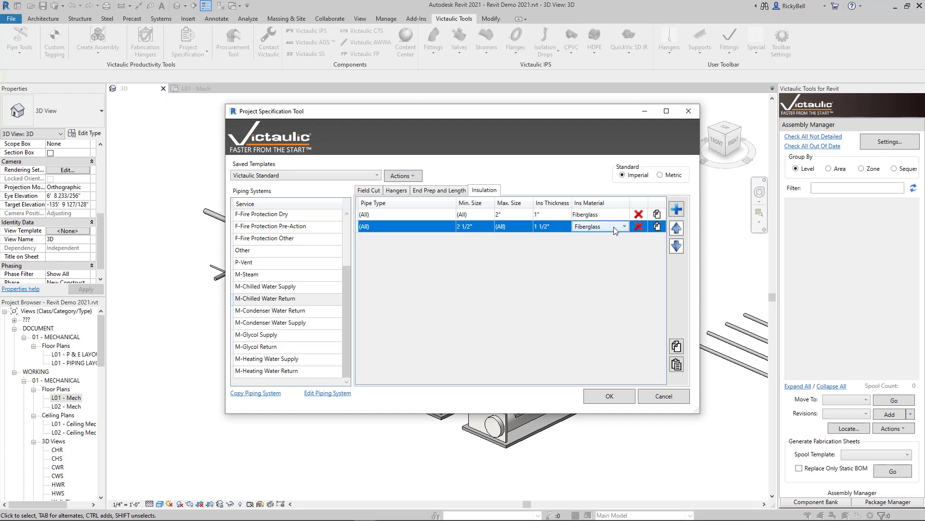
click(624, 227)
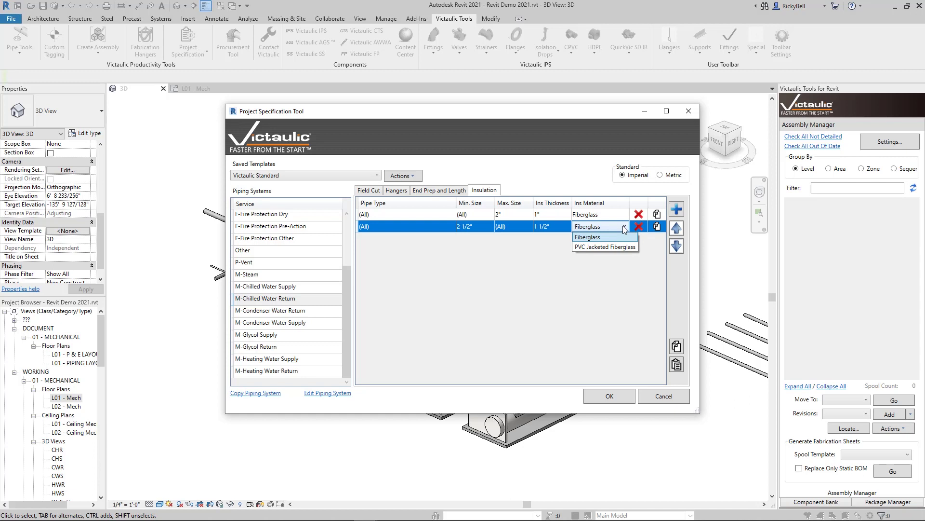
click(609, 237)
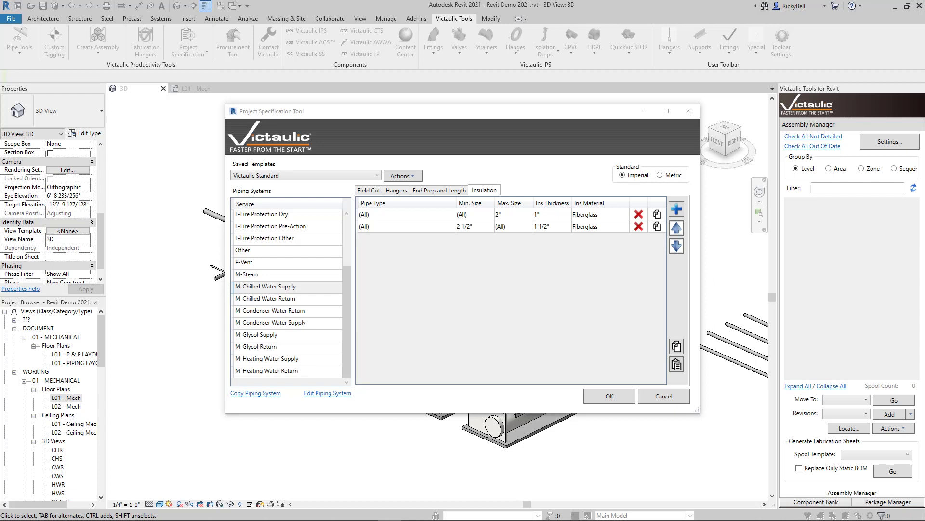
click(369, 191)
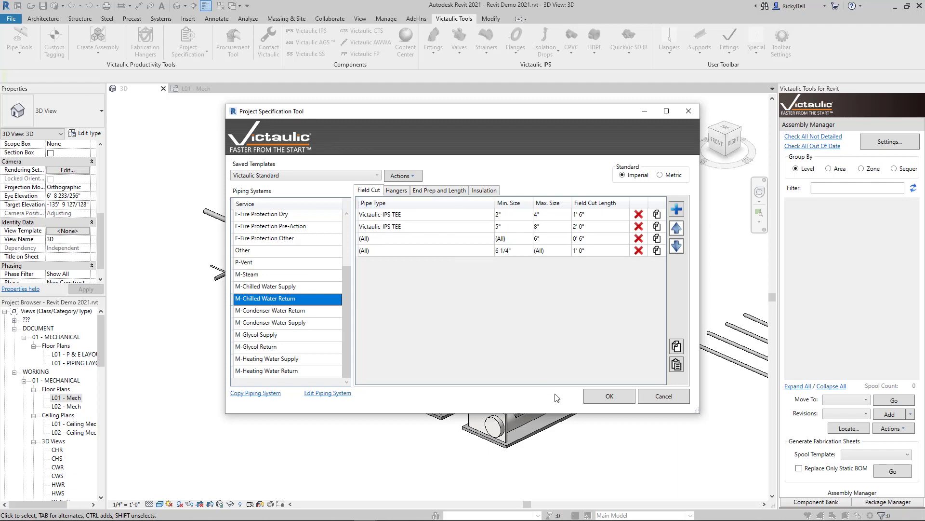
click(619, 395)
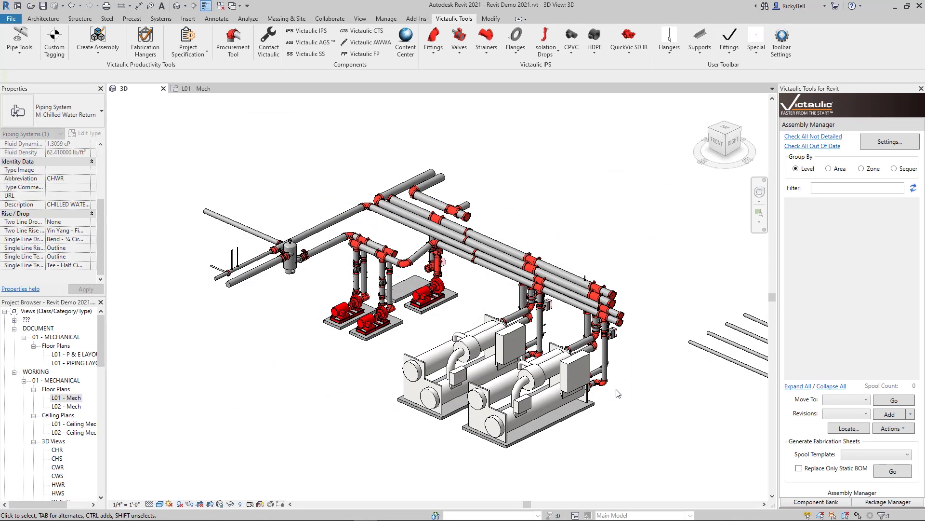
Clear the piping system selection and open the Spooling View.
click(305, 365)
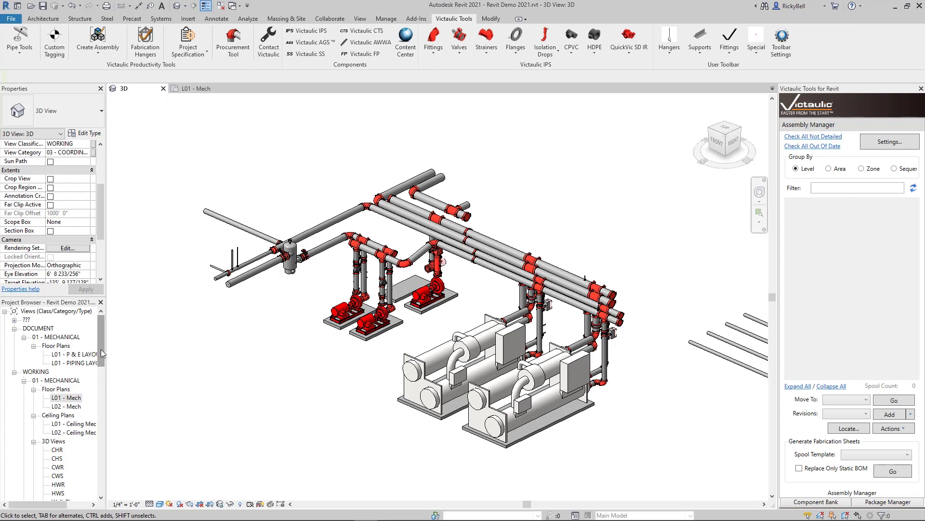
drag(101, 349, 102, 364)
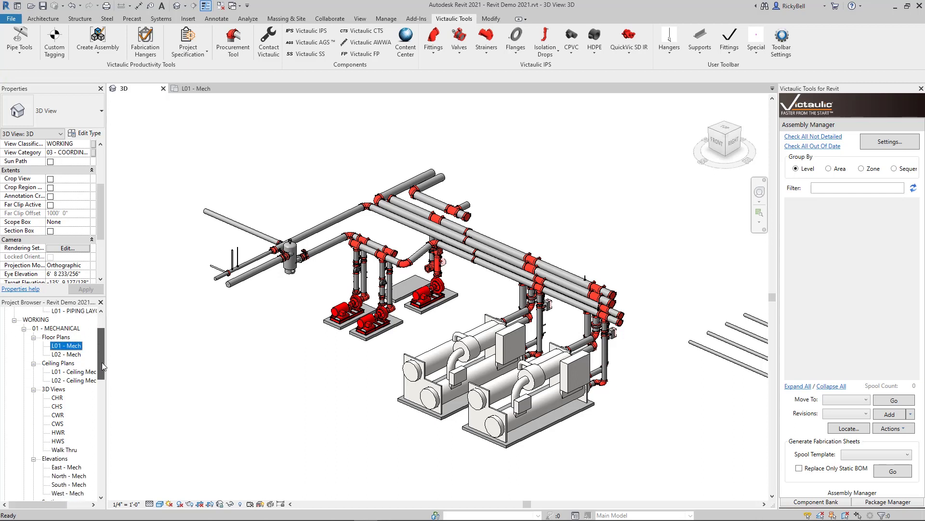
drag(102, 363, 102, 404)
double_click(71, 449)
key(Escape)
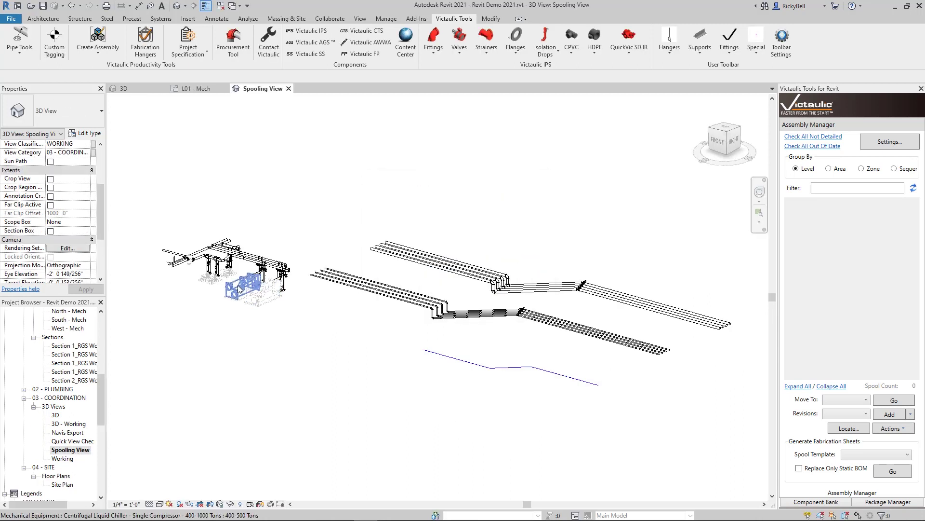
scroll(240, 289, up, 6)
Select the connected chiller piping run and create assembly CHWR-001 with continuous spooling on.
click(427, 305)
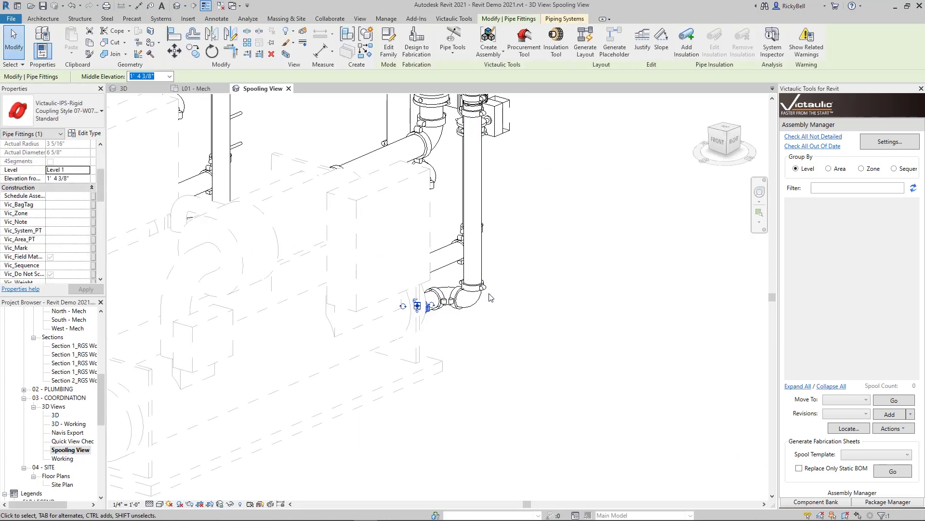
key(Tab)
click(491, 296)
click(505, 38)
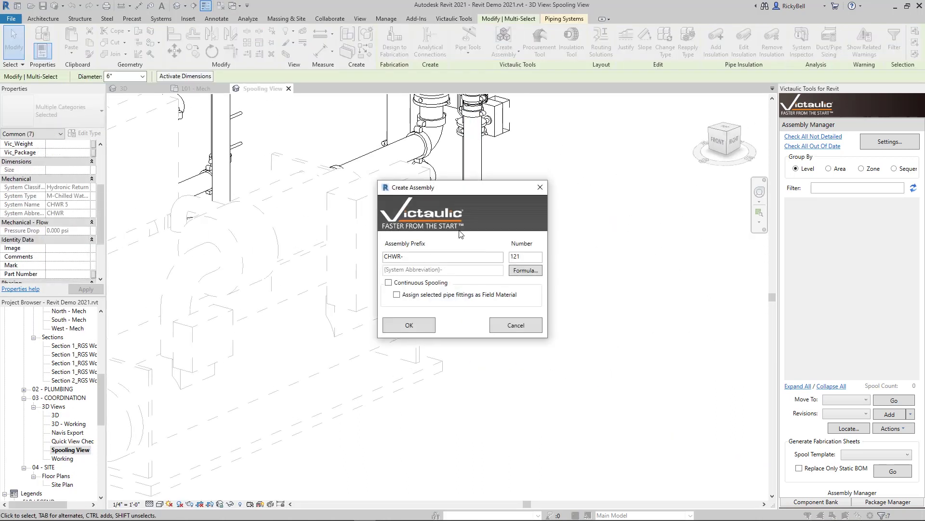
click(411, 284)
click(409, 325)
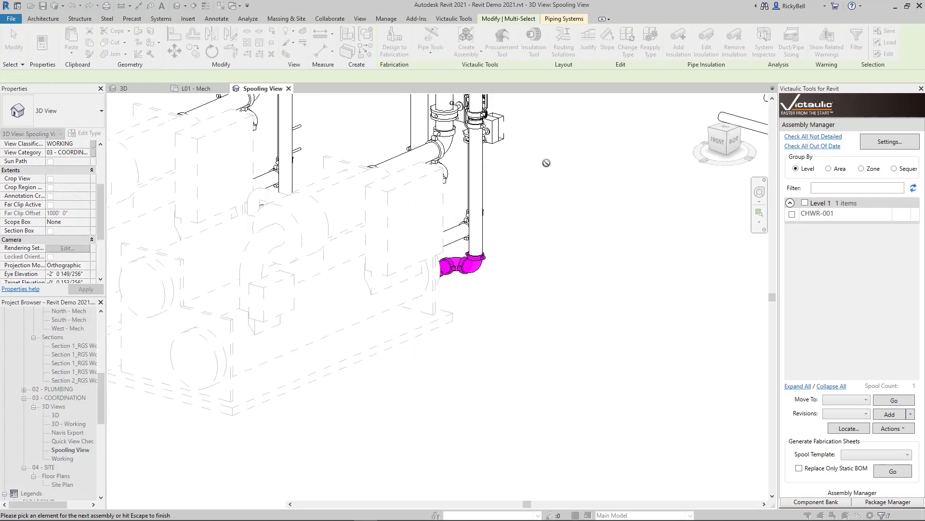
Spool the riser, tee, cap, header pipe and left tee as assemblies CHWR-002 through CHWR-007.
scroll(546, 162, up, 3)
click(424, 195)
click(422, 154)
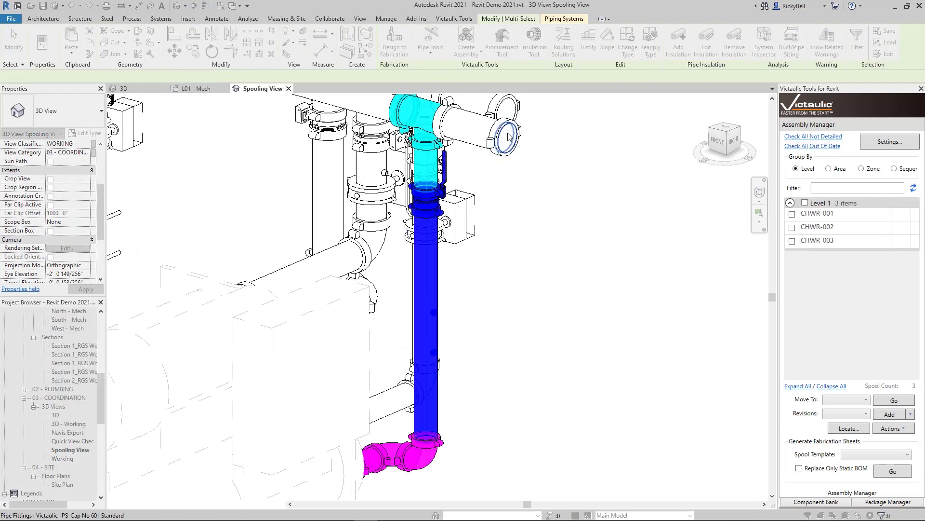
click(508, 136)
scroll(509, 137, down, 2)
middle_drag(508, 137, 573, 256)
click(277, 171)
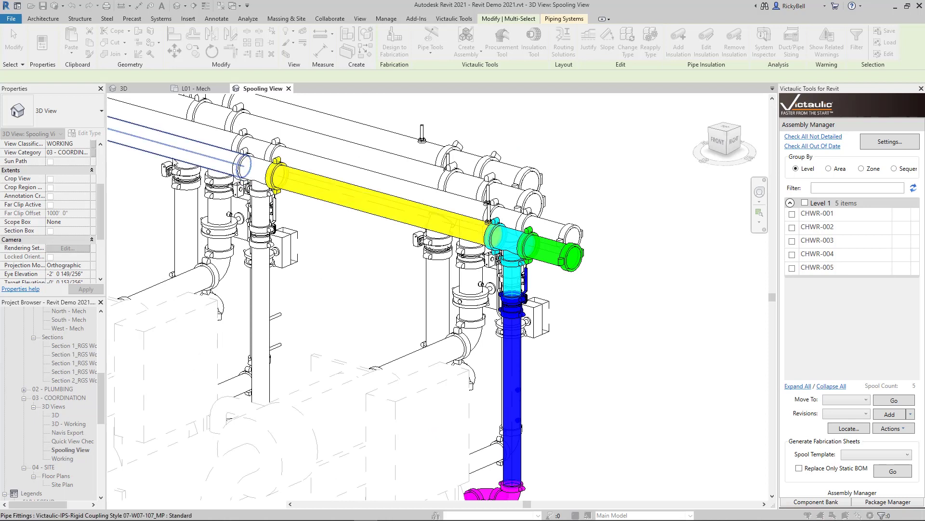
click(262, 203)
scroll(291, 297, down, 2)
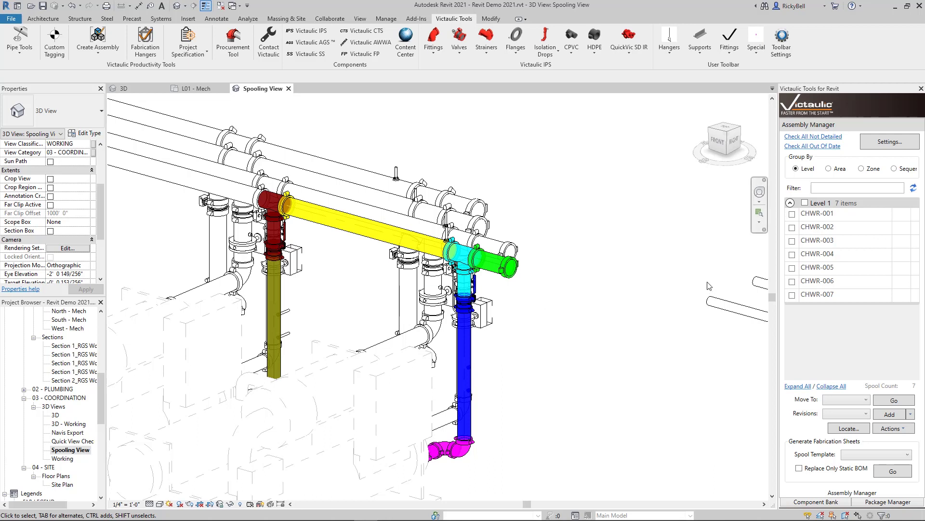
Generate fabrication sheets for all Level 1 spools with the MEP Family Template, then open Toolbar Settings.
click(805, 202)
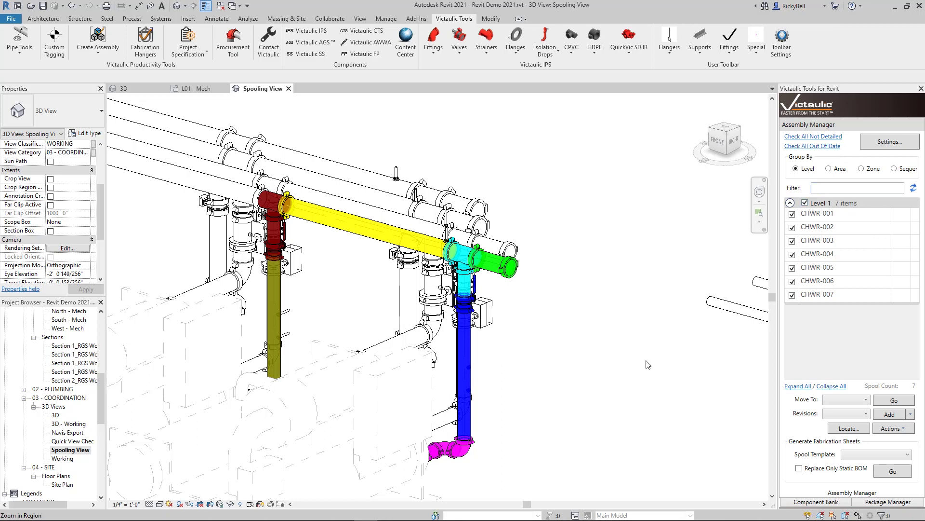
click(875, 454)
click(875, 464)
click(886, 471)
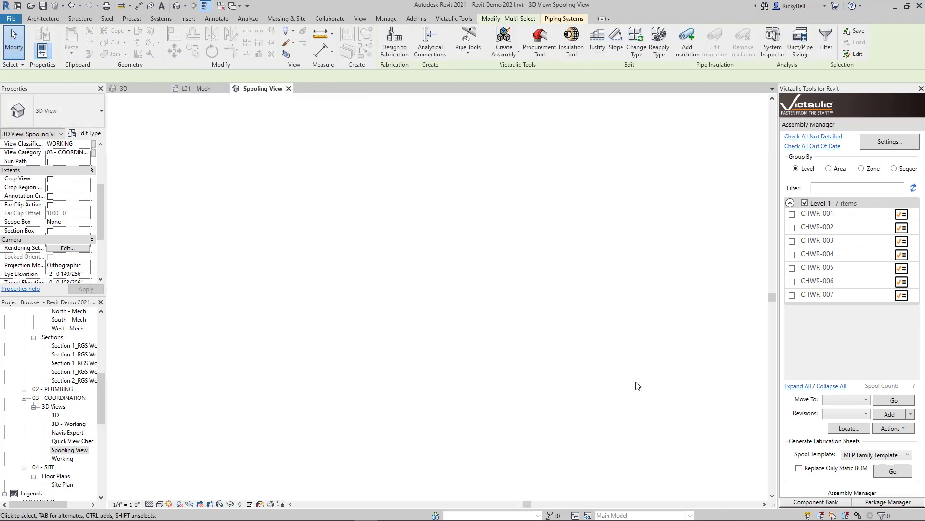
click(563, 377)
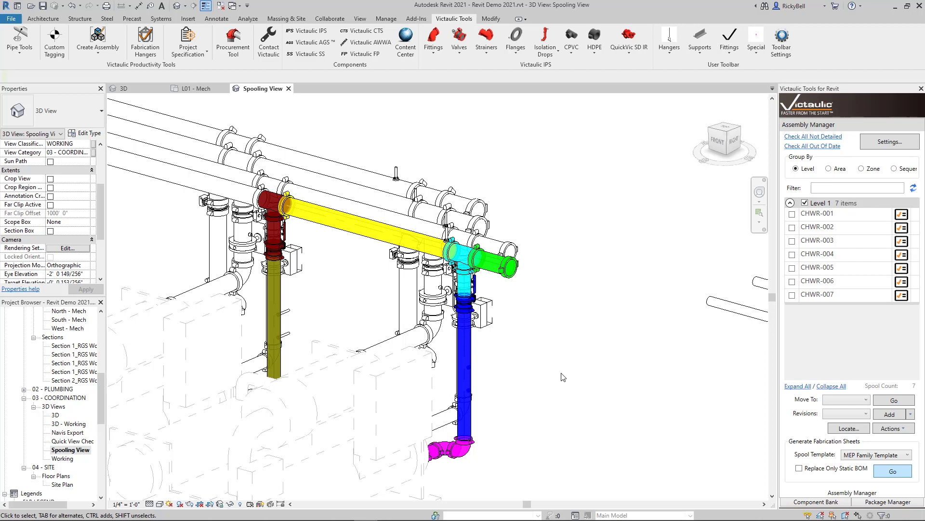
click(781, 40)
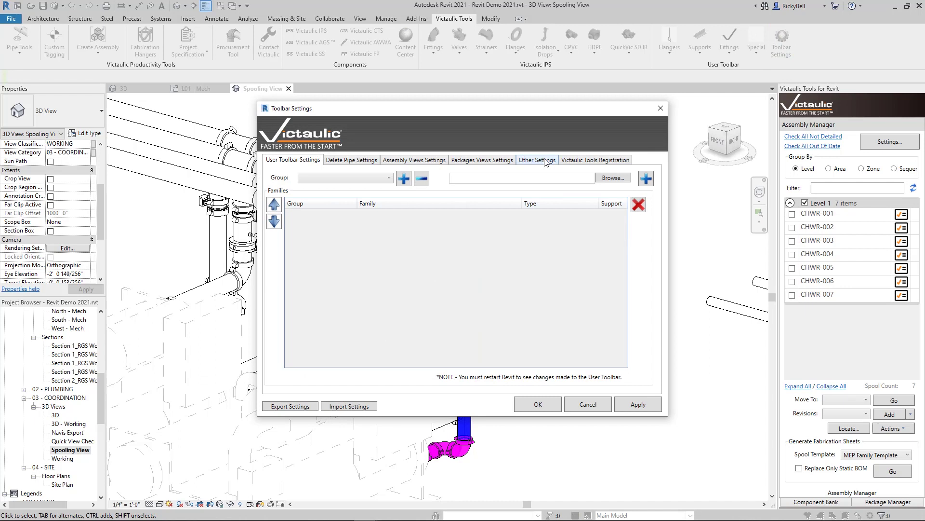
click(545, 161)
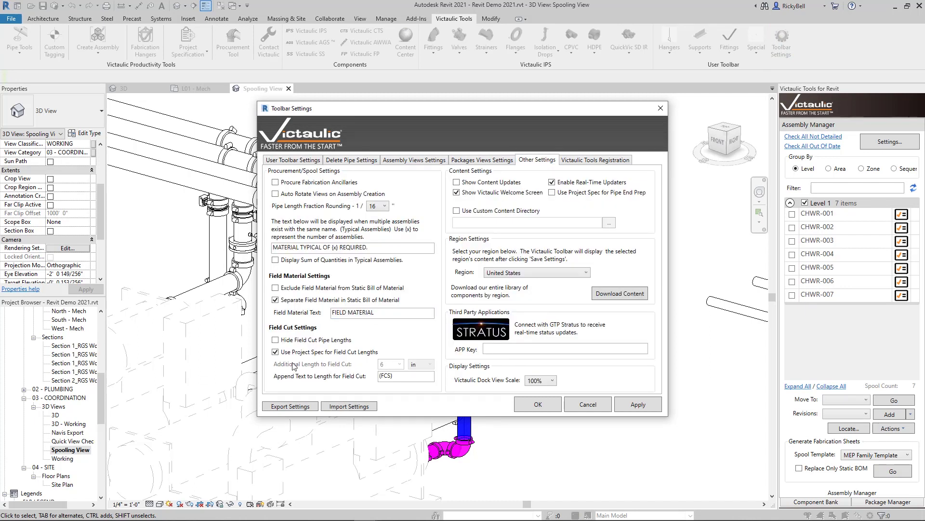
click(276, 353)
click(408, 379)
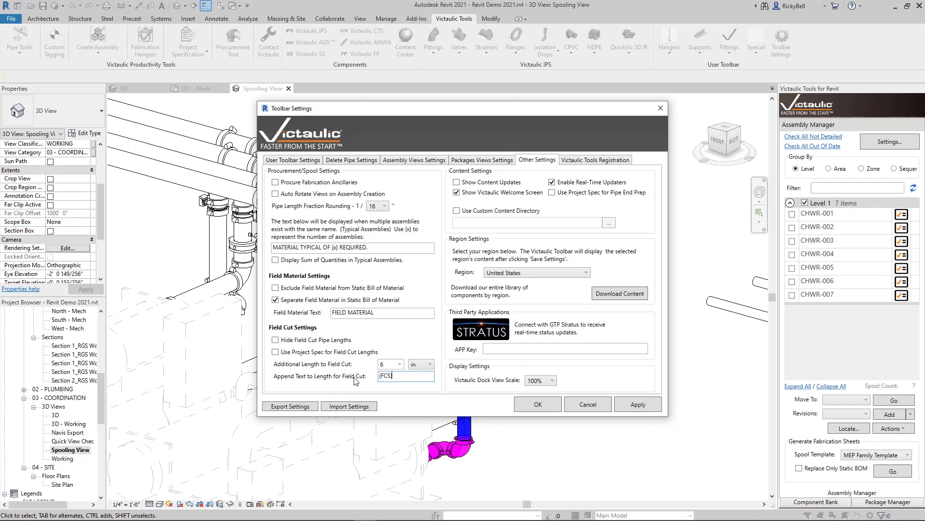
click(276, 352)
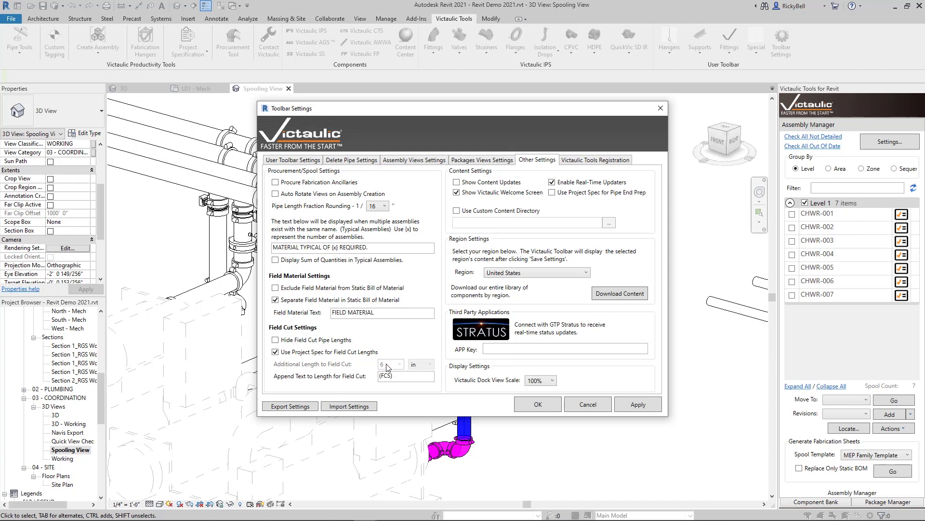
click(538, 404)
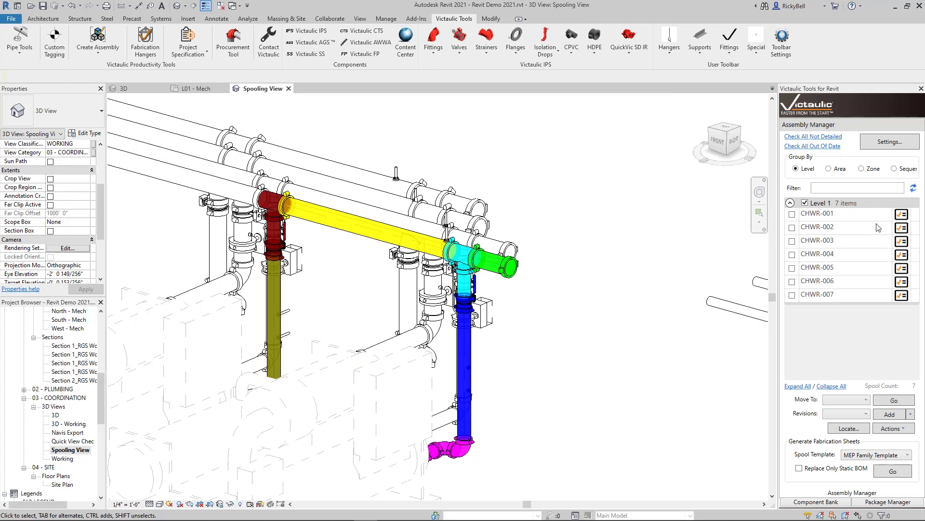
Review the CHWR-002 fabrication sheet, then return to the 3D Spooling View.
click(901, 228)
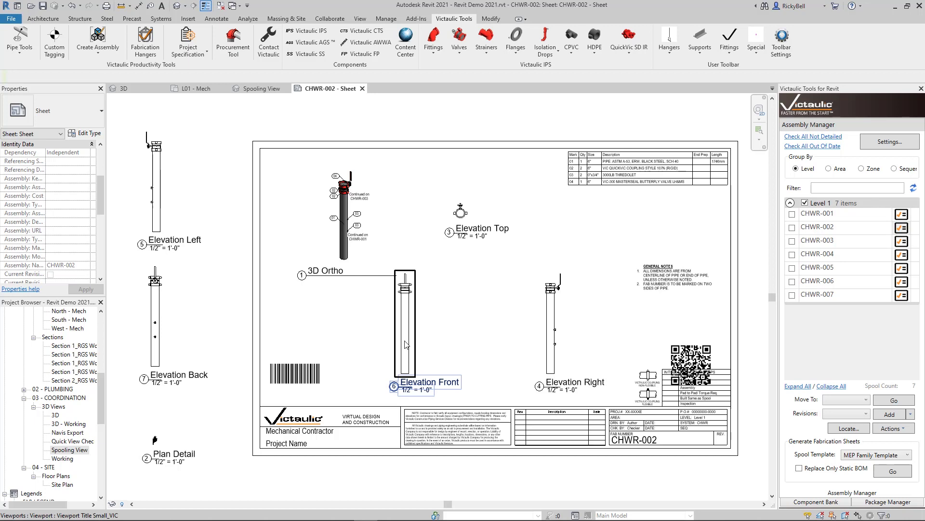
scroll(407, 344, up, 4)
scroll(407, 344, up, 1)
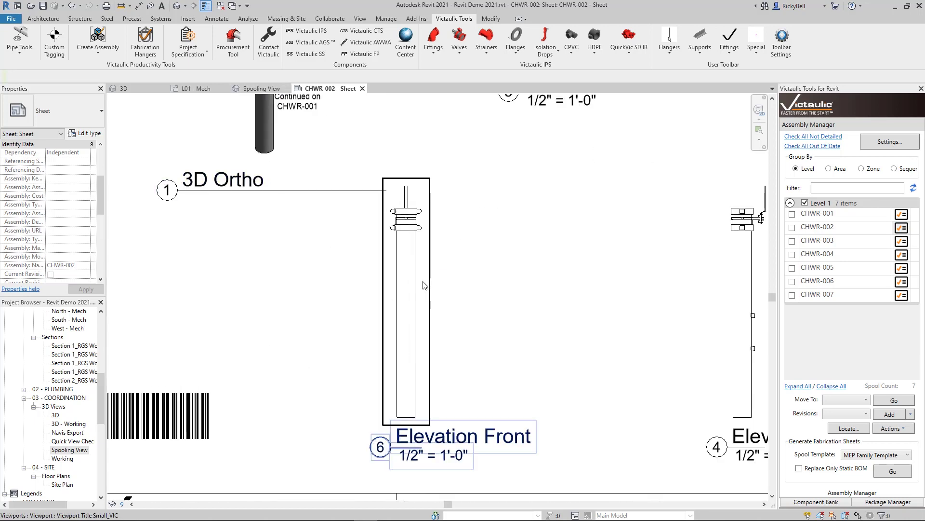
click(258, 89)
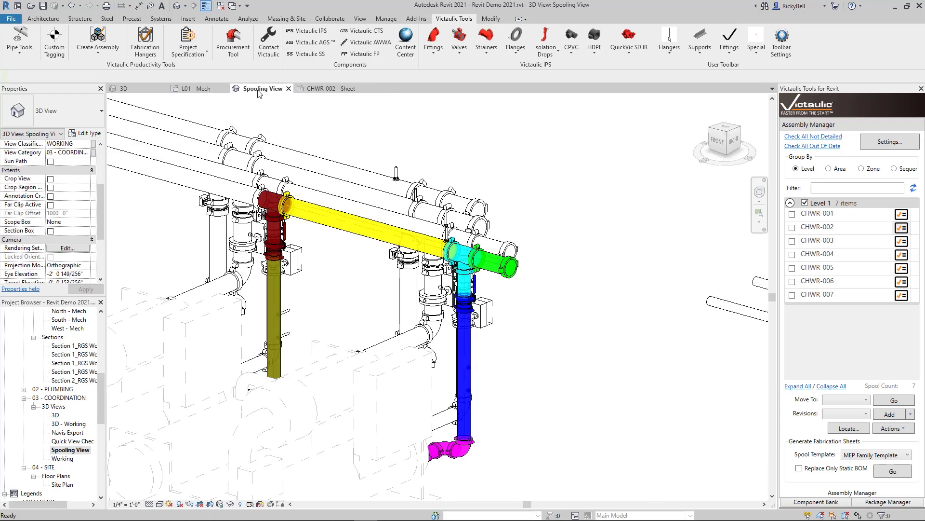
Mark the blue riser pipe as Vic_Field Cut and apply the change.
click(470, 380)
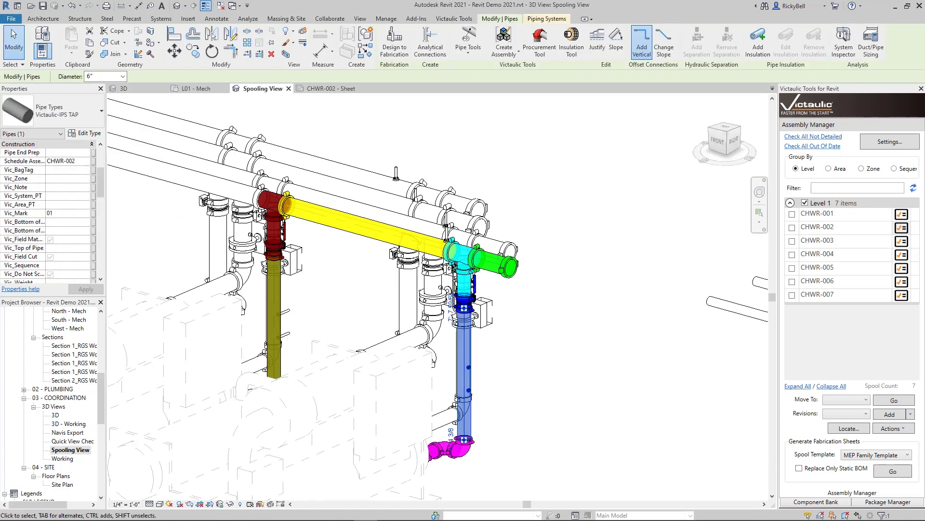
click(50, 256)
click(578, 251)
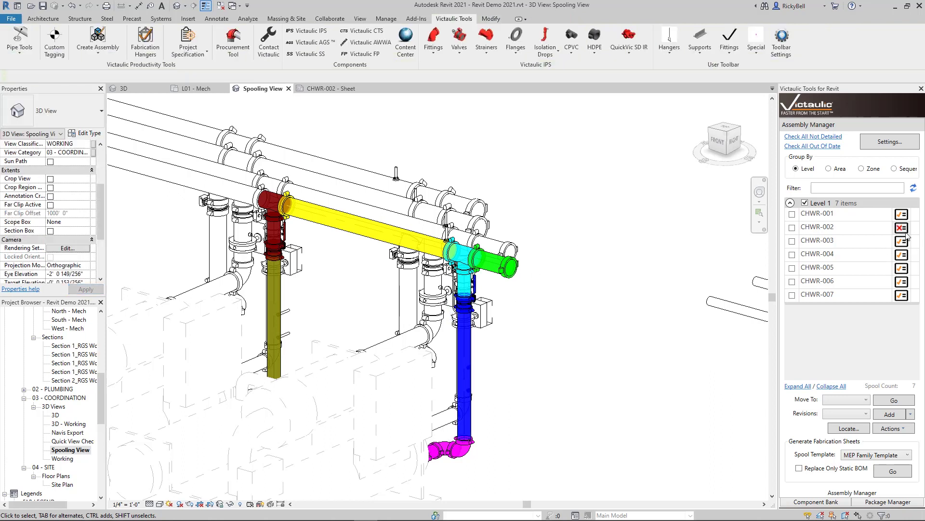
Open the out-of-date CHWR-002 sheet and inspect its BOM table.
click(901, 228)
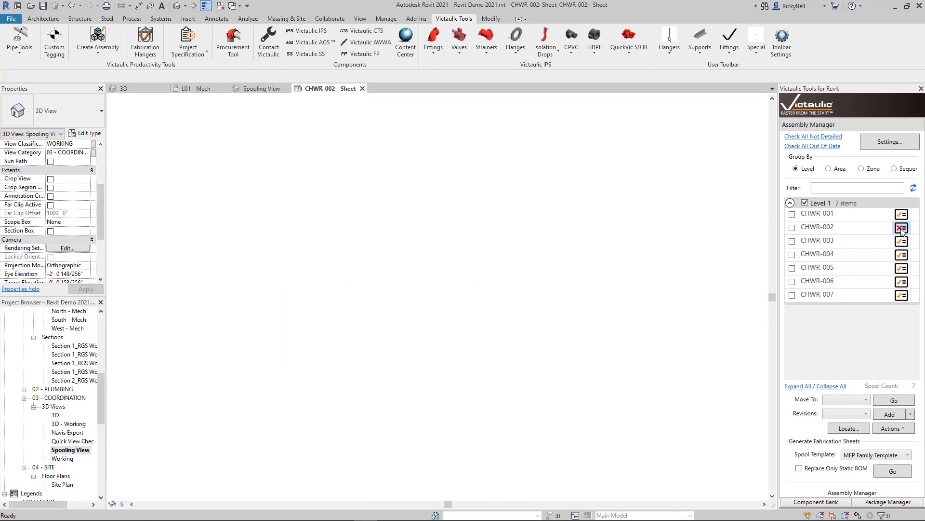
scroll(501, 305, down, 4)
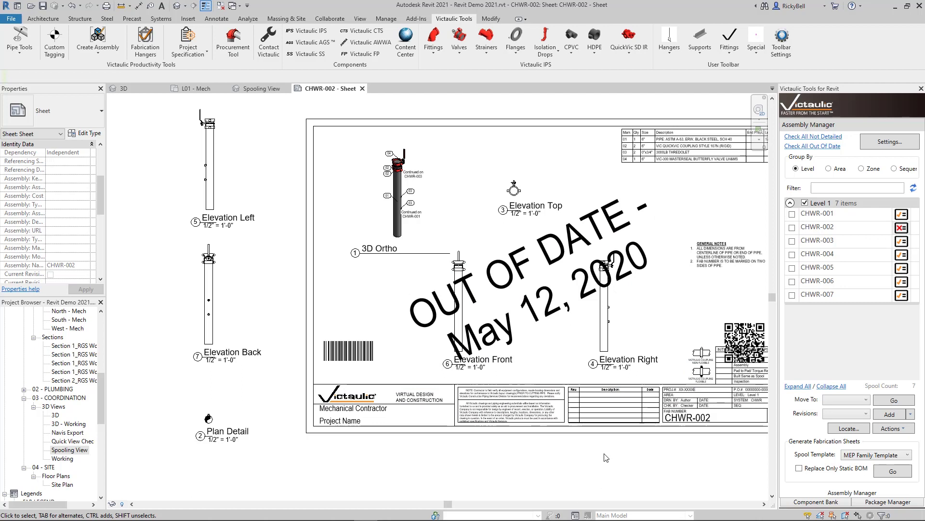
middle_drag(606, 457, 553, 479)
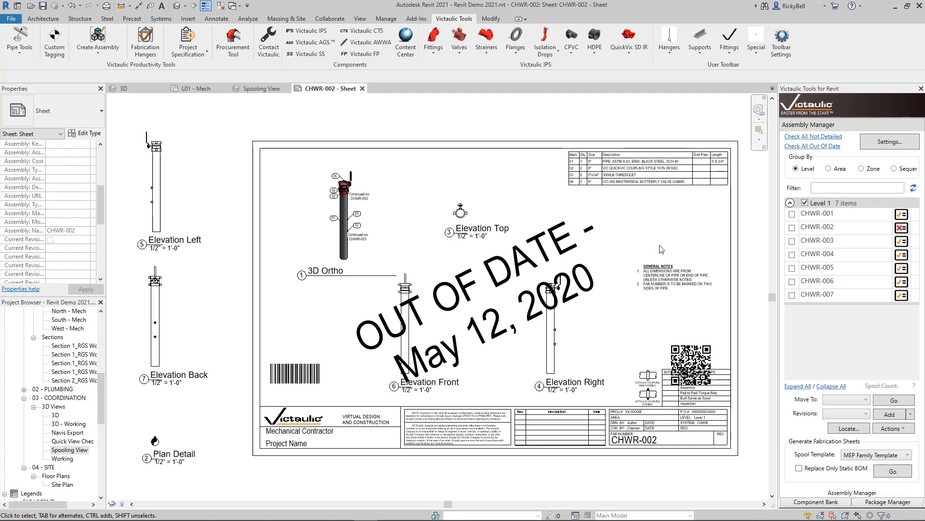
scroll(720, 170, up, 5)
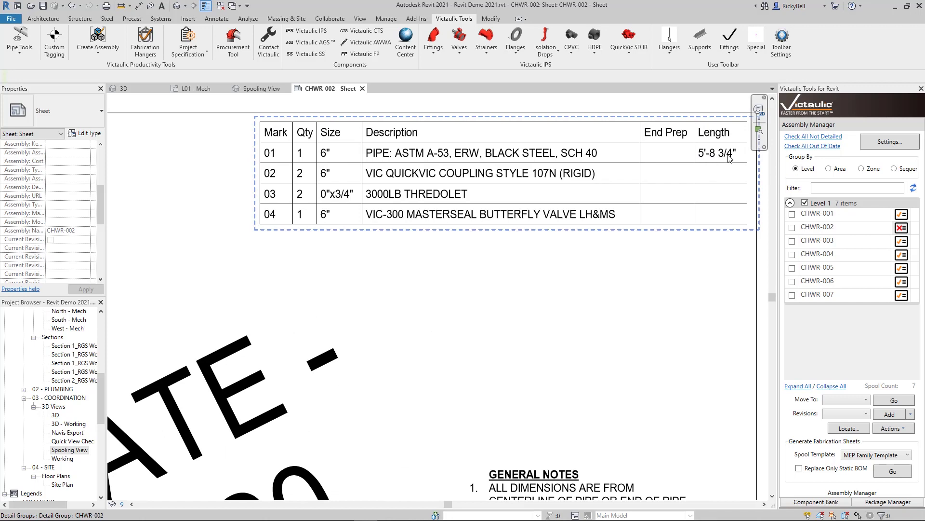
scroll(496, 299, down, 5)
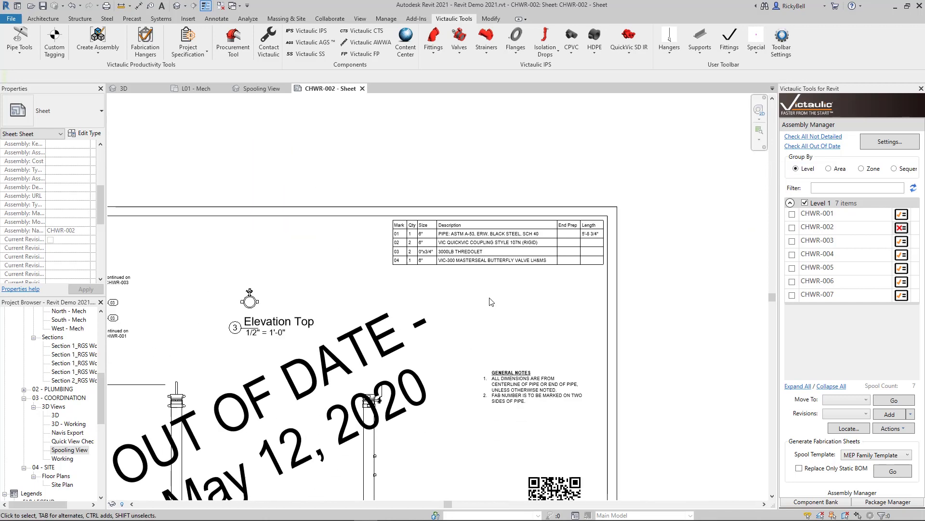
middle_drag(496, 299, 615, 224)
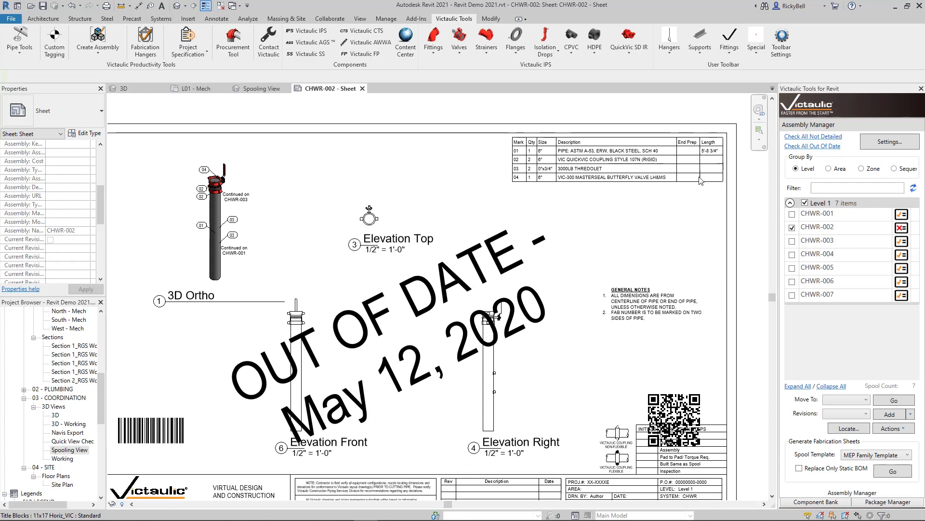
Regenerate the CHWR-002 sheet with Replace Only Static BOM, giving the pipe 7'-8 3/4" (FCS).
click(801, 468)
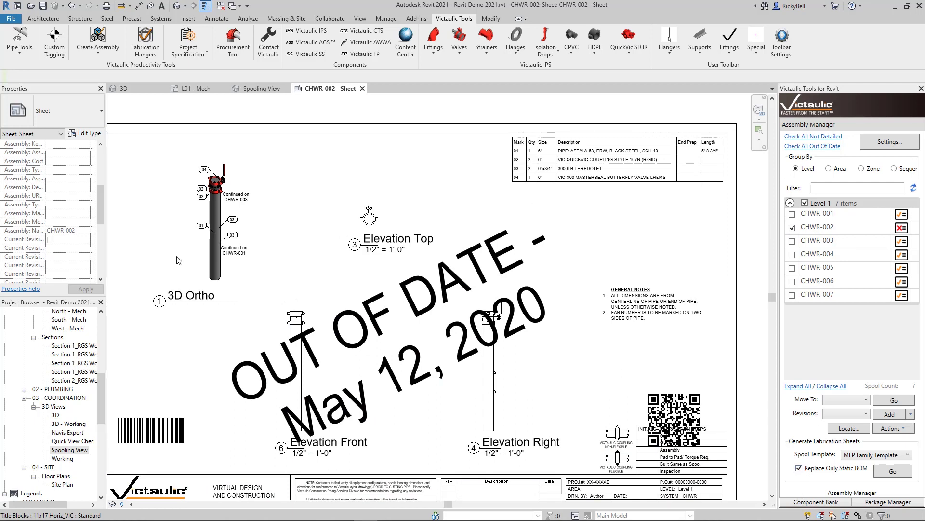
click(901, 472)
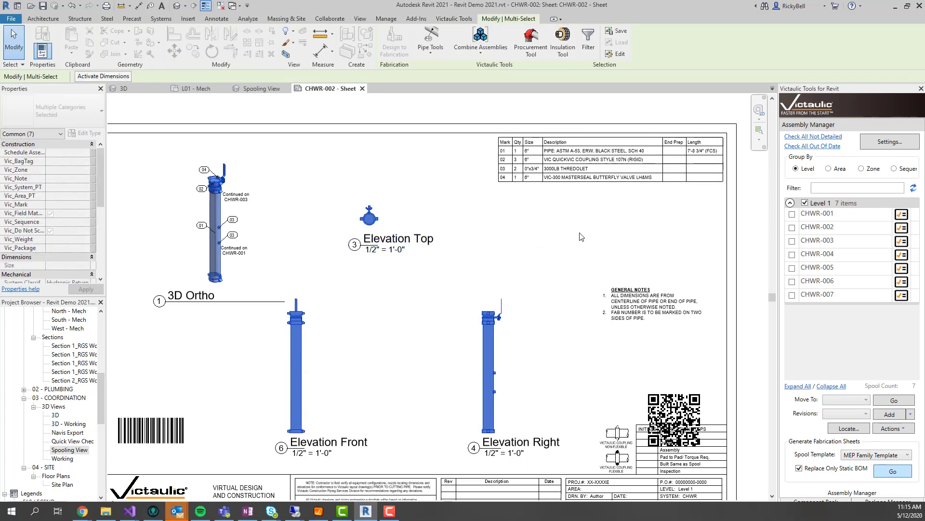
scroll(703, 154, up, 1)
scroll(707, 154, up, 3)
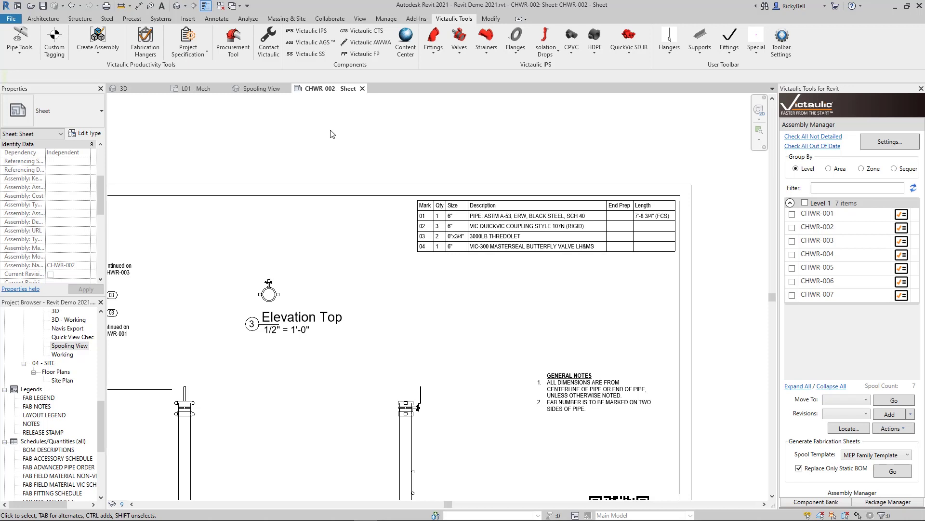
click(195, 88)
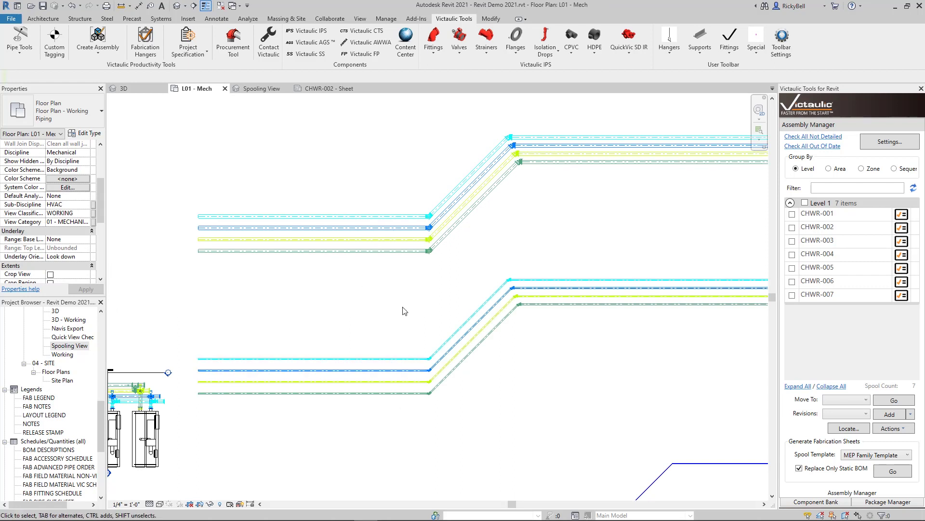
Show the M-Chilled Water Supply hanger spacing rules, rod diameters 3/8" to 7/8".
click(189, 41)
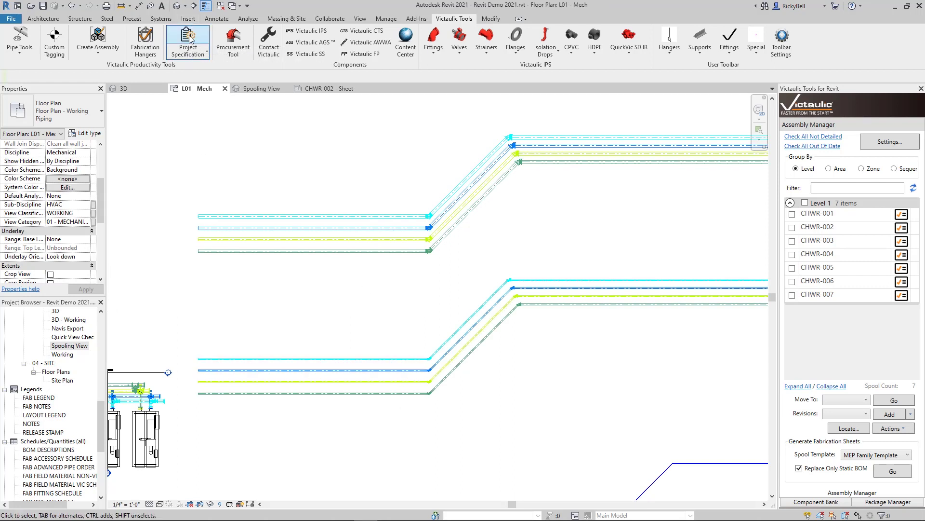
click(279, 359)
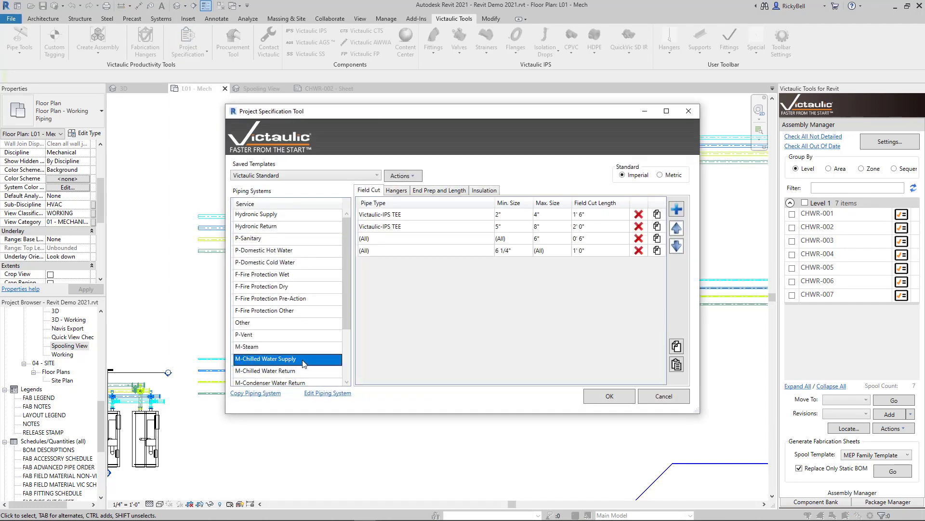
click(397, 190)
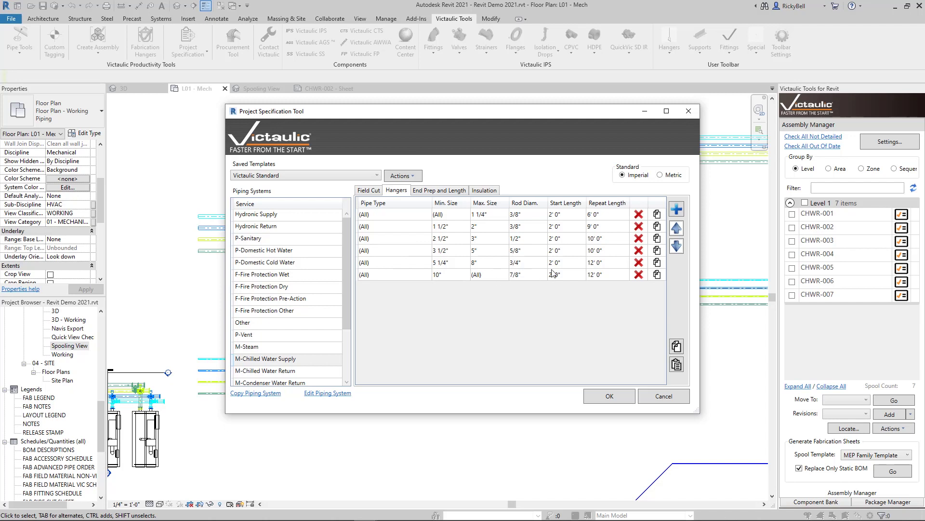
Choose the Hanger-Roller Clevis with Use Project Spec left checked.
click(610, 396)
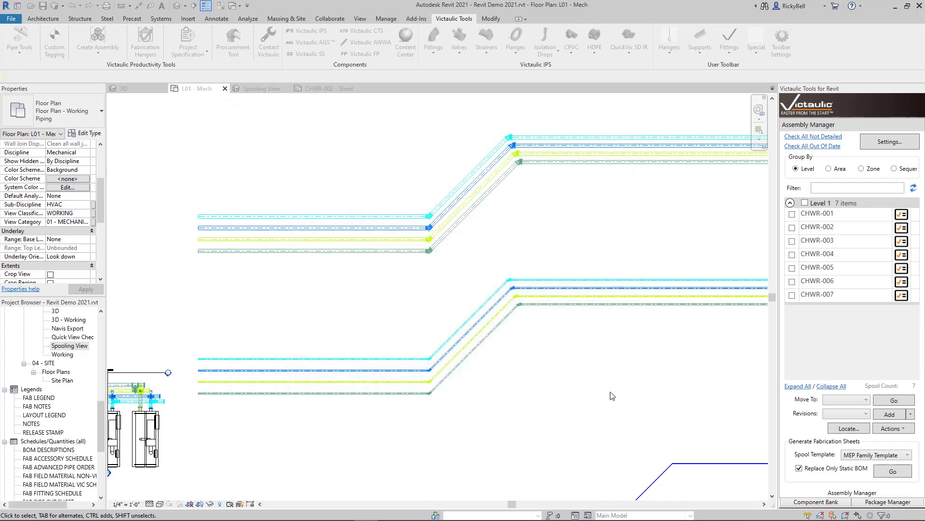
click(672, 41)
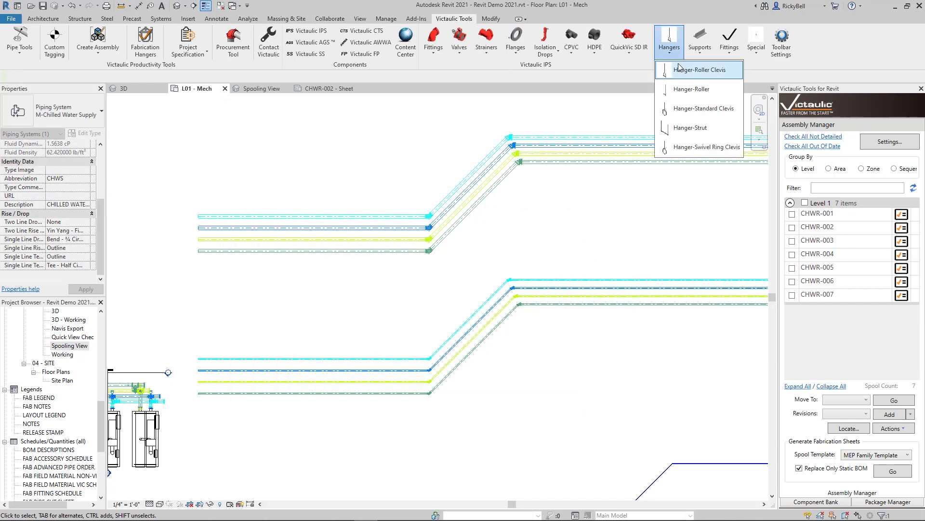
click(683, 72)
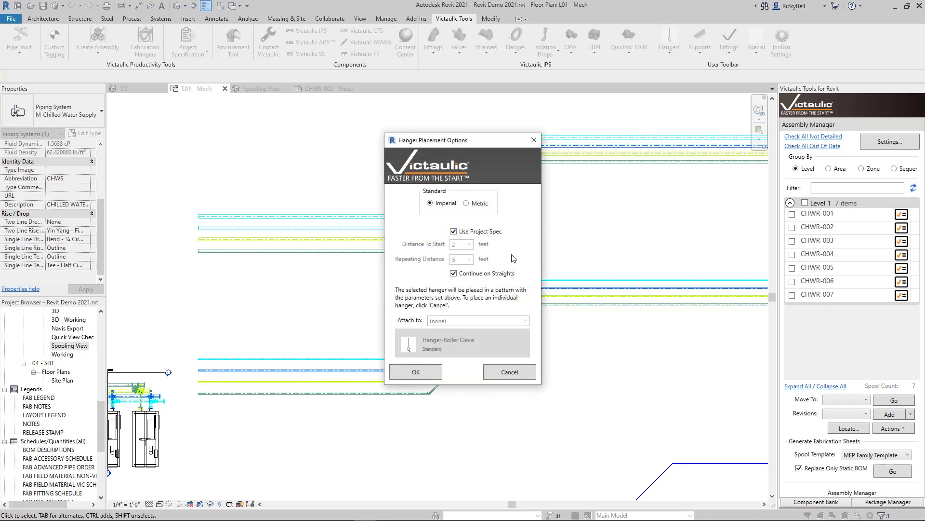
click(453, 232)
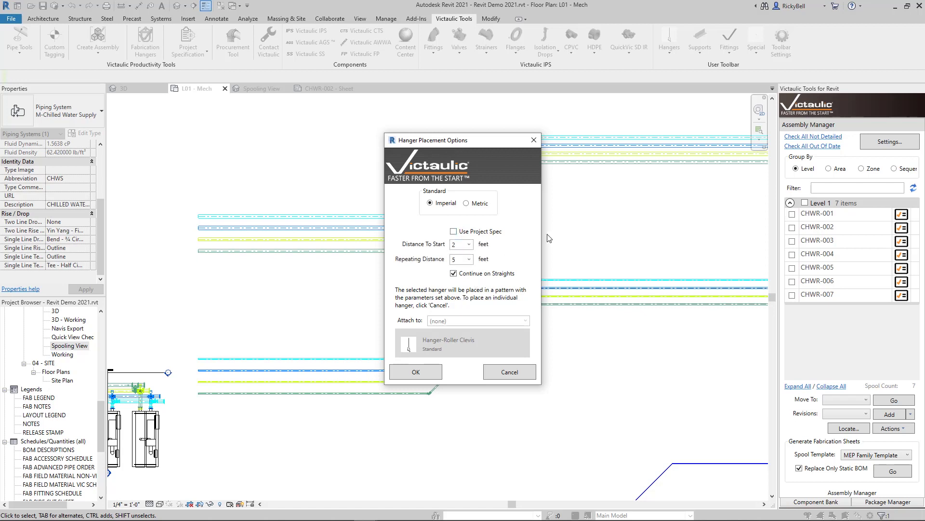
click(454, 232)
click(424, 377)
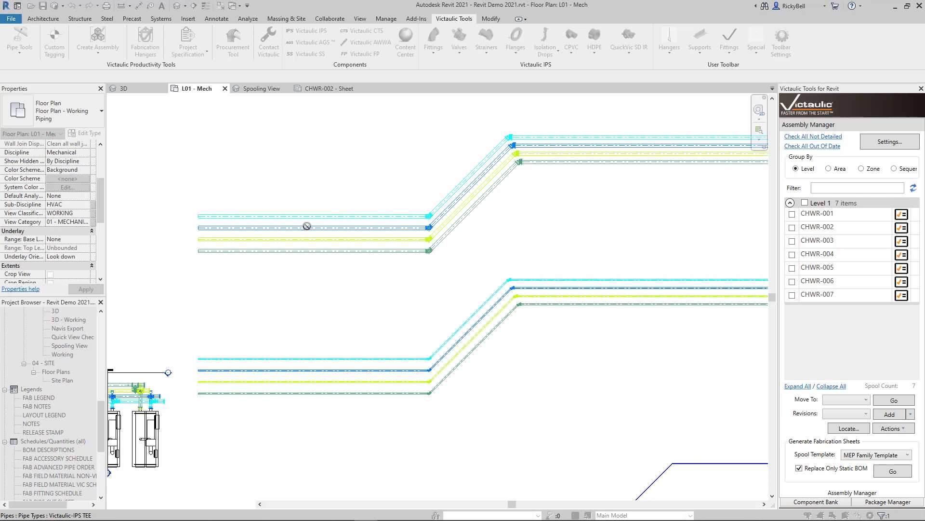
Hang roller clevis hangers along the upper and lower cyan chilled water supply pipes.
click(205, 216)
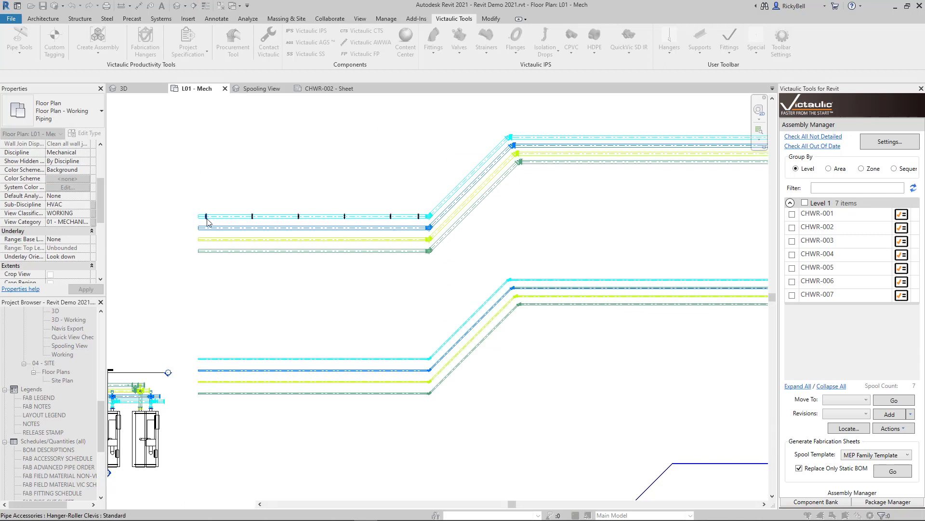
click(205, 359)
scroll(214, 334, up, 3)
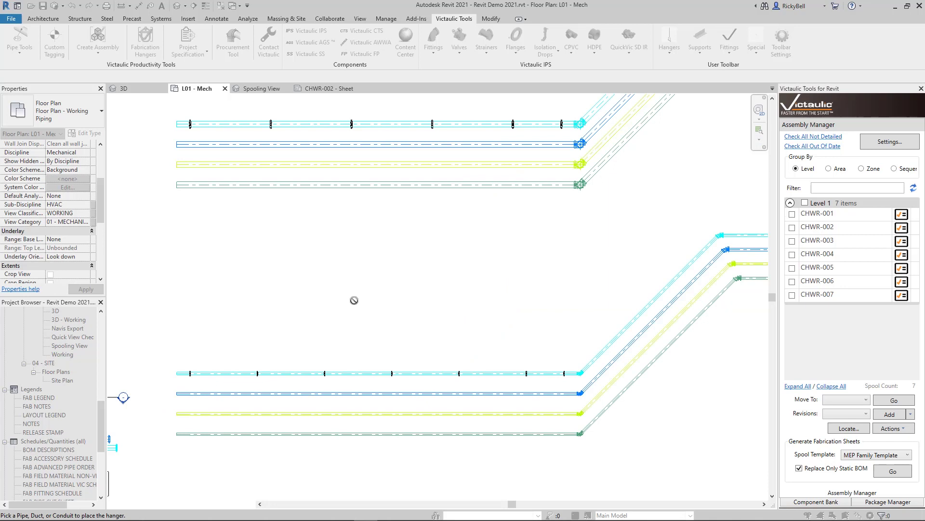
key(Escape)
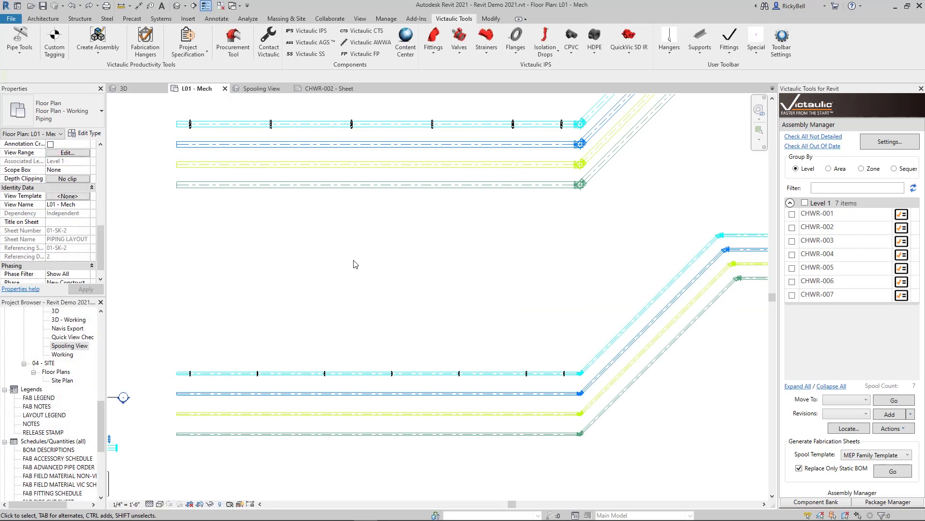
Set the M-Chilled Water Supply 3 1/2"–5" hanger repeat length to 5' 0" and save.
click(188, 43)
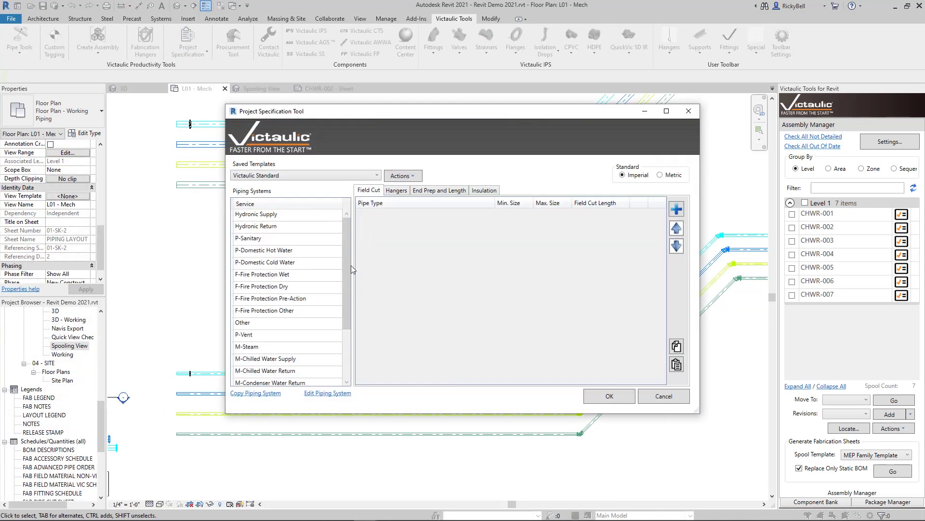
click(295, 359)
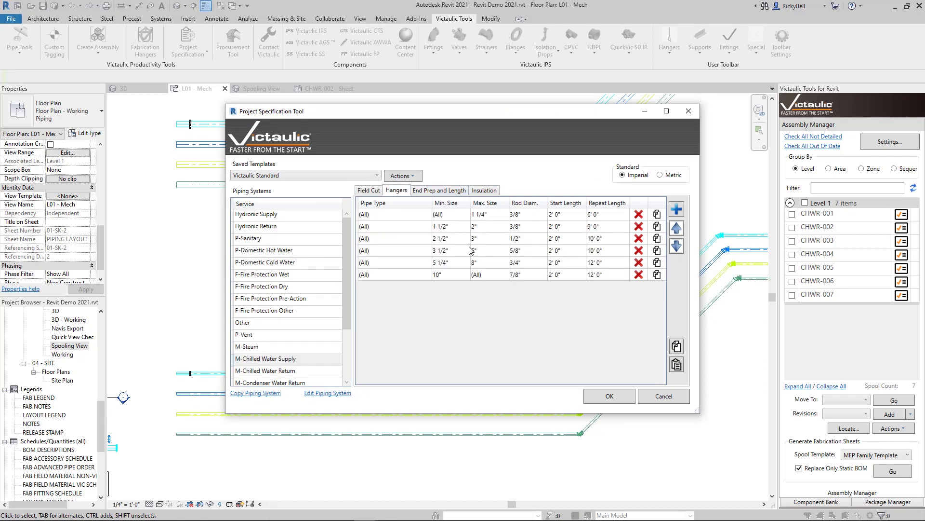
click(407, 251)
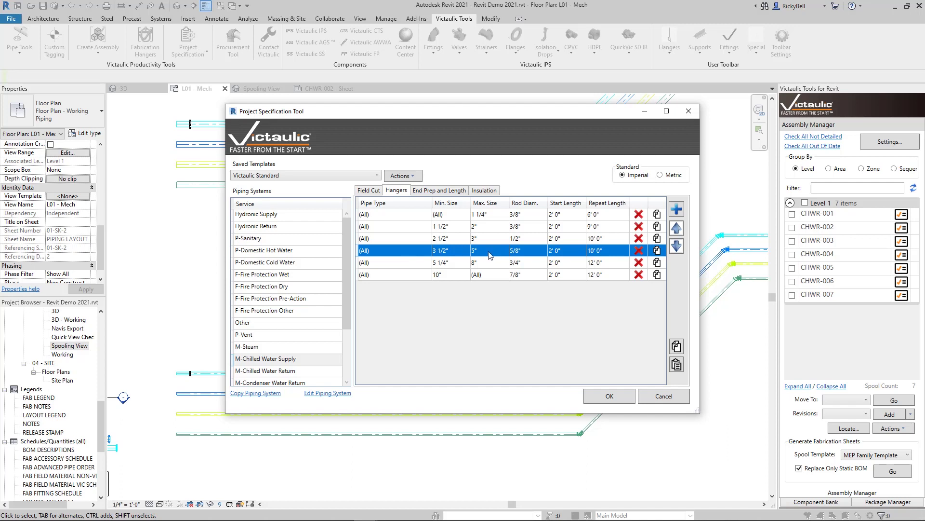
click(607, 249)
text(5)
key(Return)
click(622, 400)
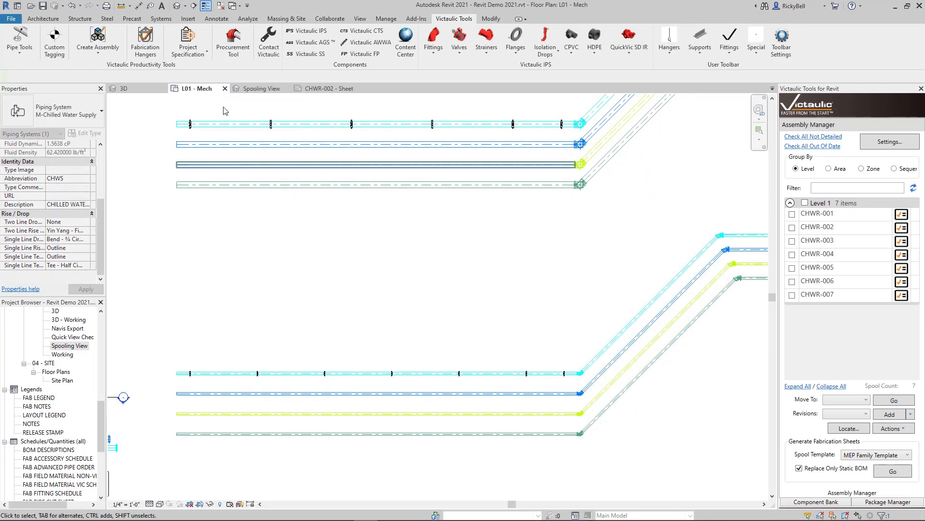
Hang roller clevis hangers along the upper and lower blue pipes.
click(670, 42)
click(679, 70)
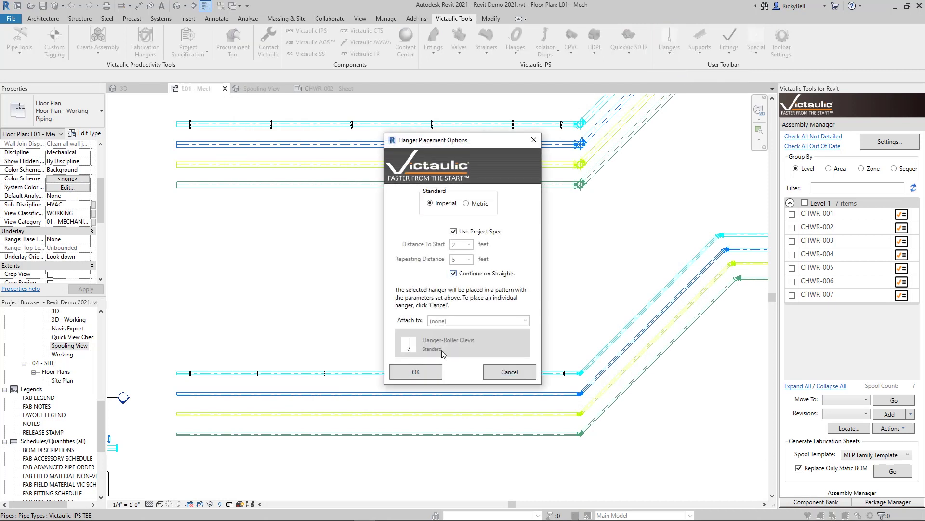
click(427, 374)
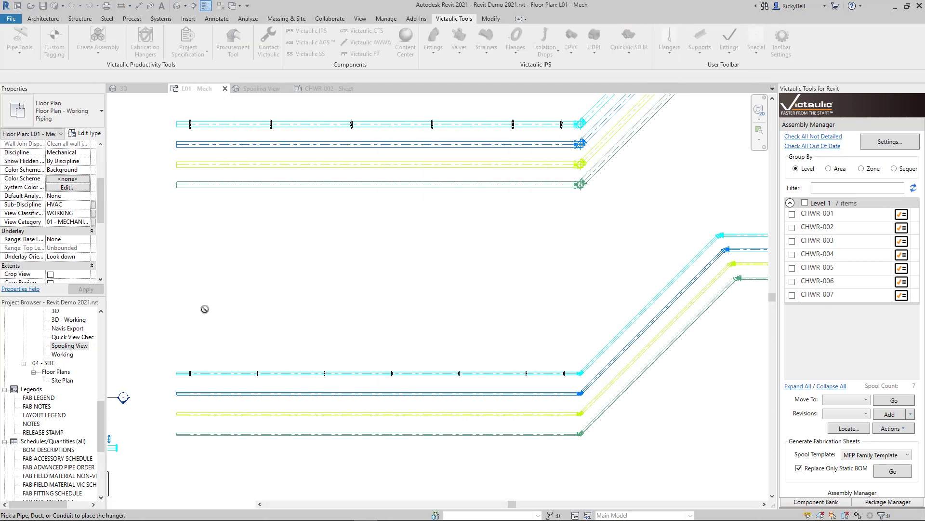
click(186, 144)
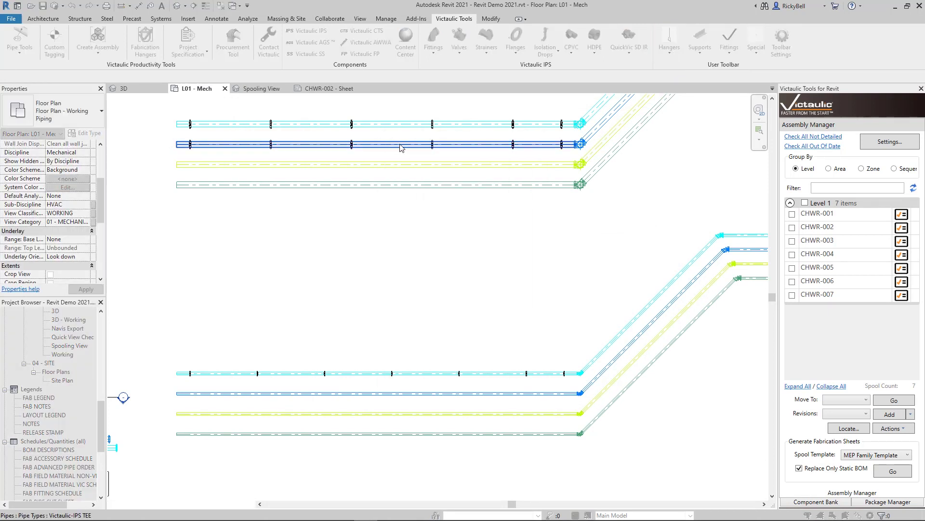
click(190, 393)
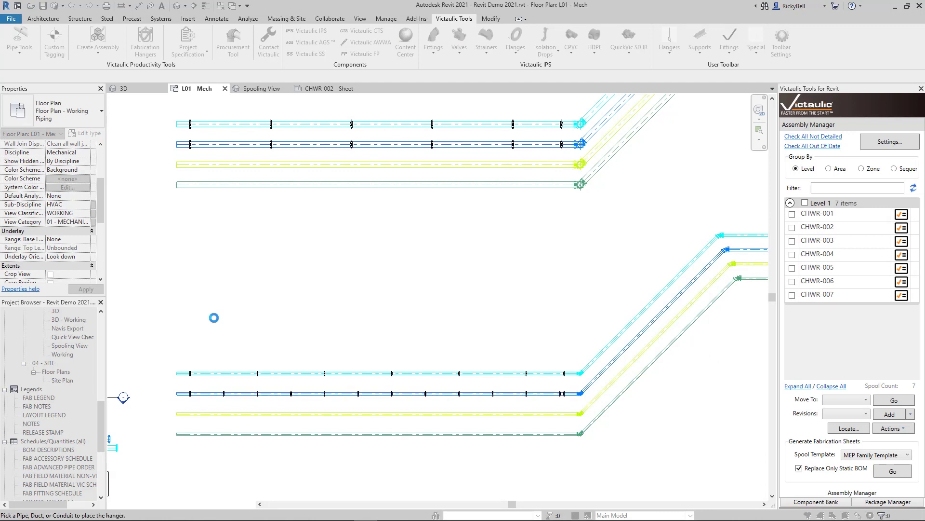
key(Escape)
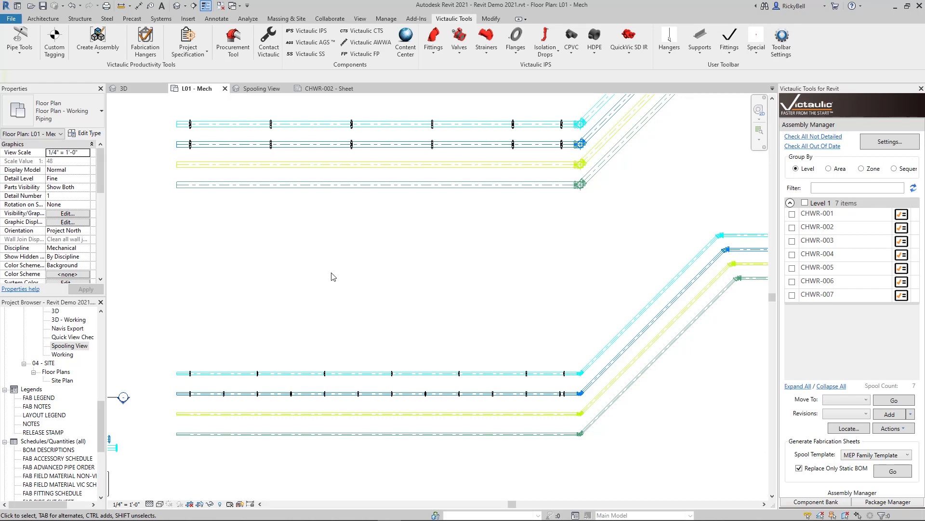
Cap M-Condenser Water Return's 6 1/4"–12" maximum pipe length at 10' 0".
click(188, 39)
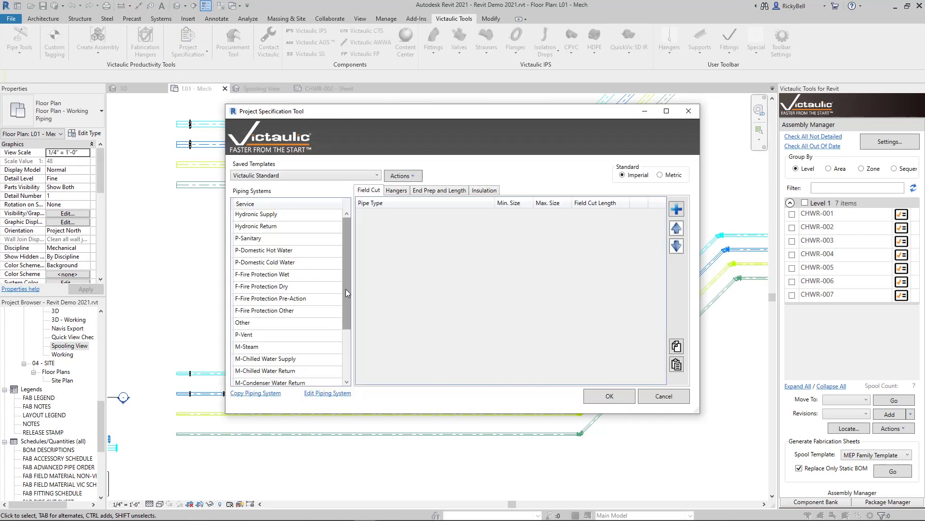
scroll(290, 298, down, 2)
click(287, 338)
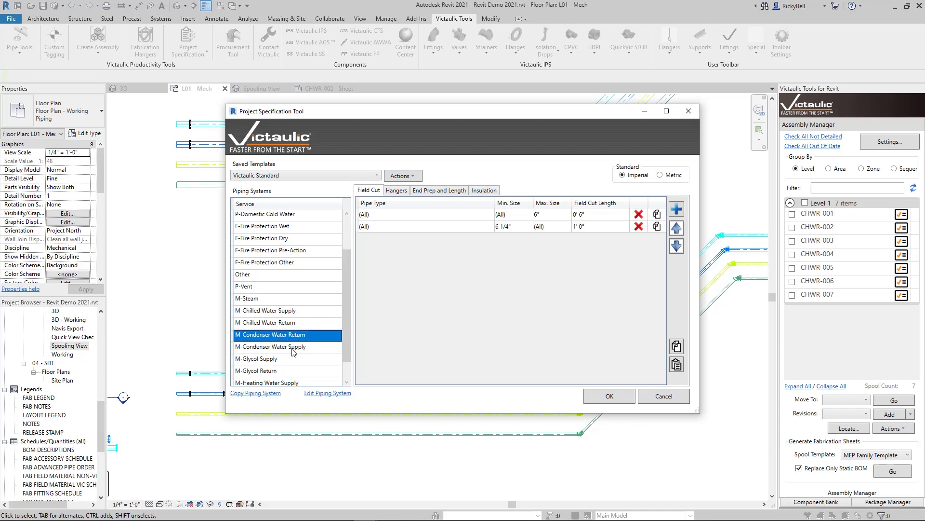
click(434, 190)
click(286, 351)
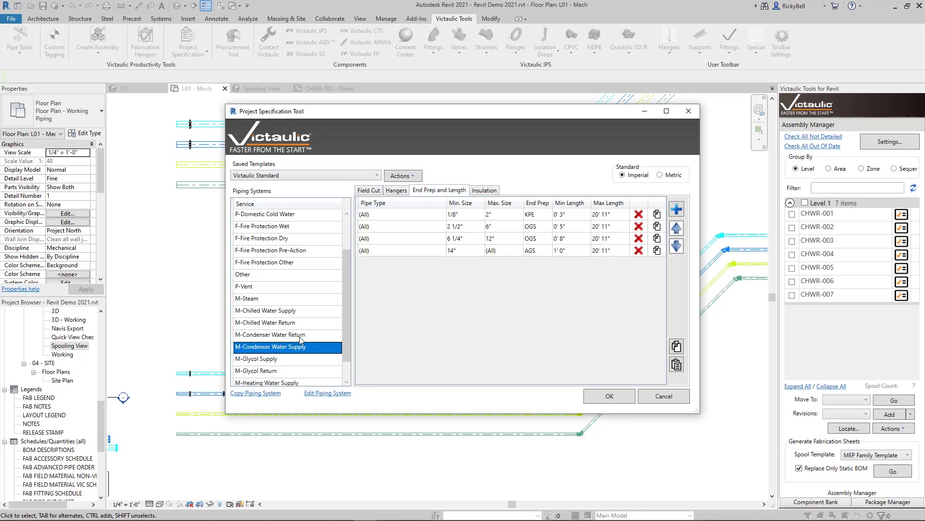
click(303, 335)
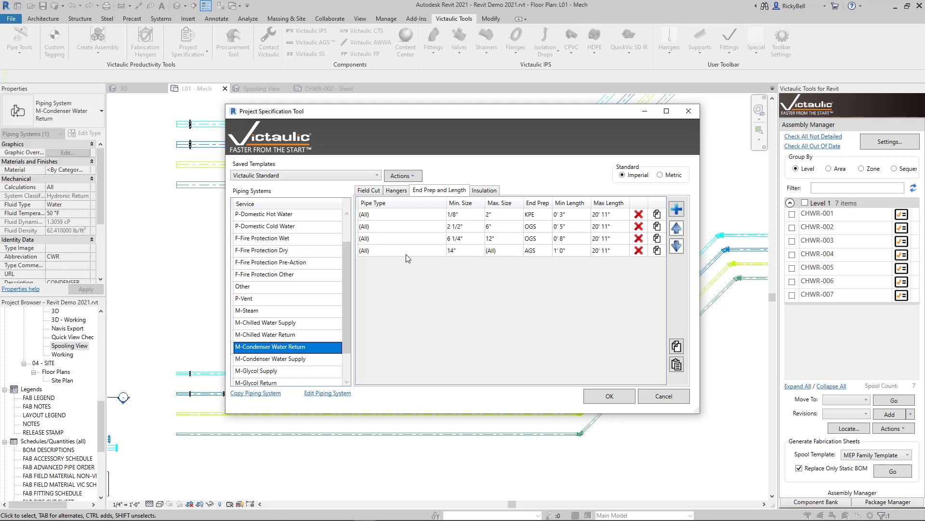
click(424, 239)
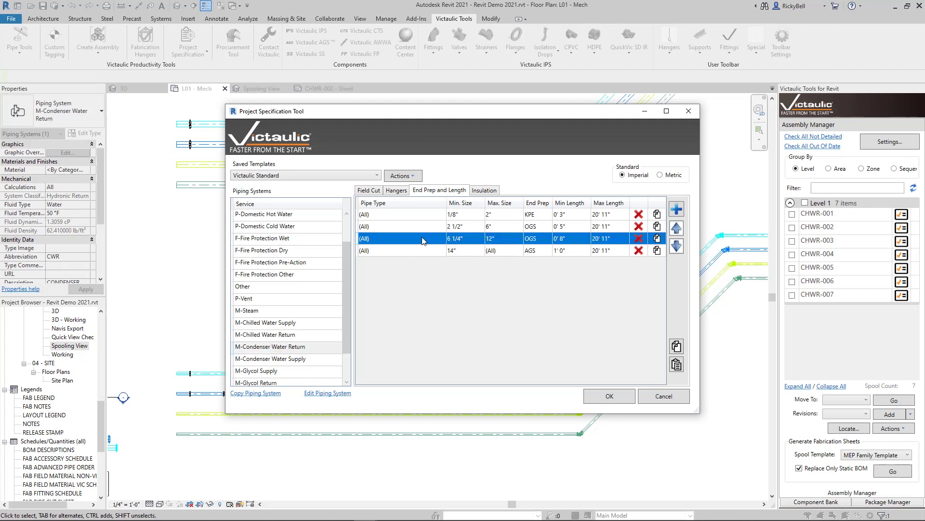
double_click(617, 238)
text(10)
key(Return)
Cap its 2 1/2"–6" maximum length at 8' 0" and close the specification.
click(296, 359)
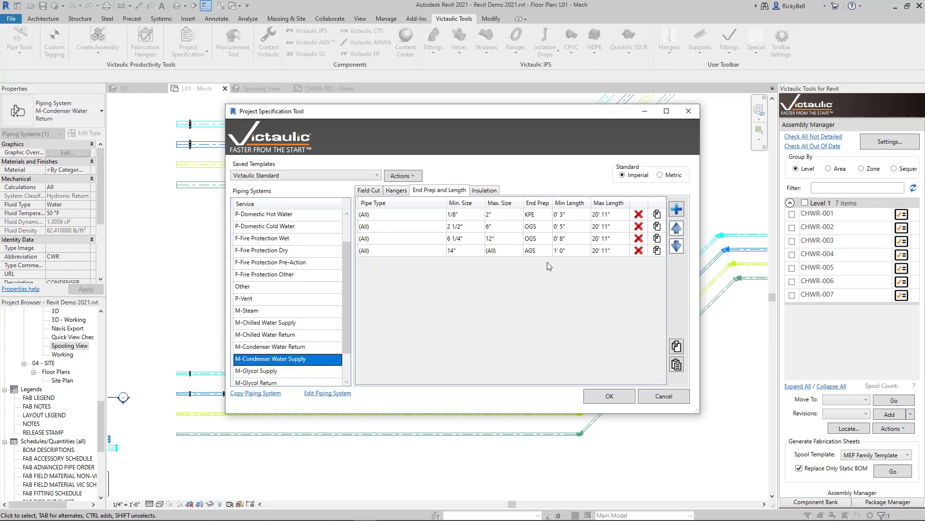
click(306, 347)
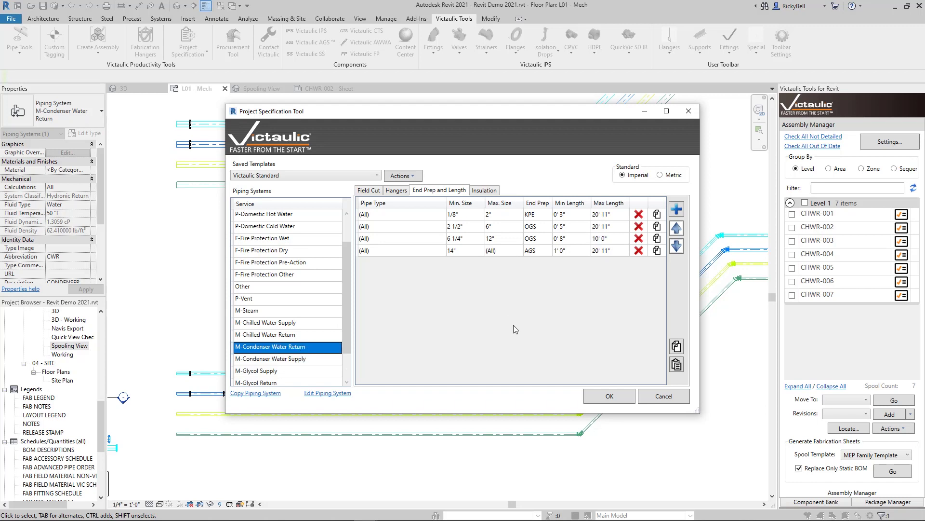
click(621, 227)
click(618, 225)
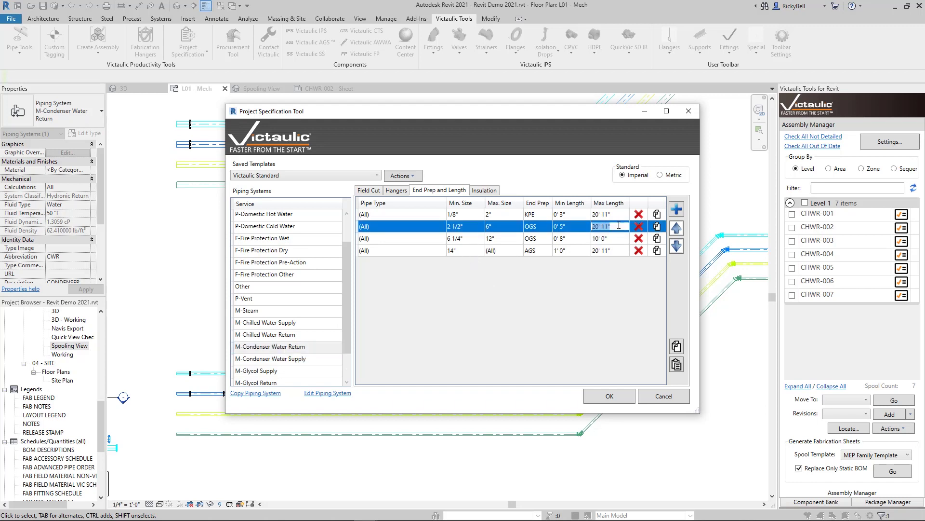
text(8)
key(Return)
click(305, 359)
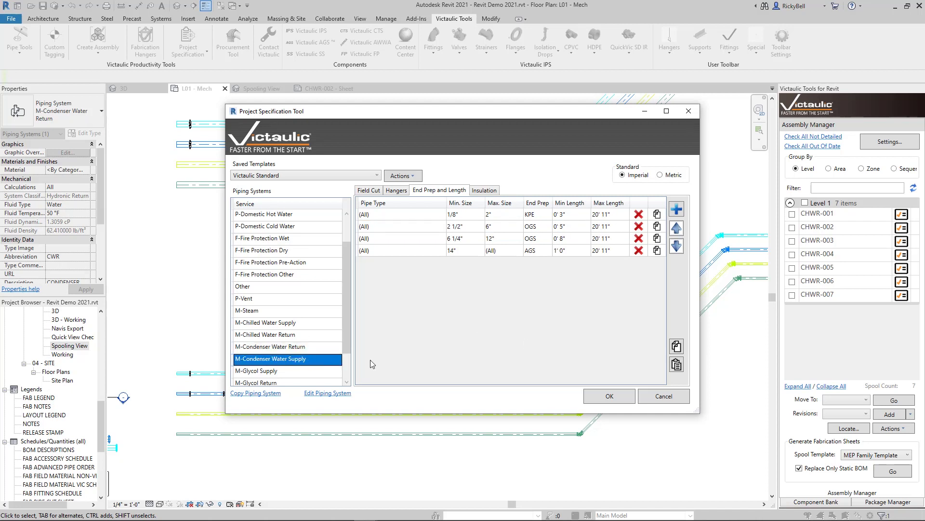
click(618, 398)
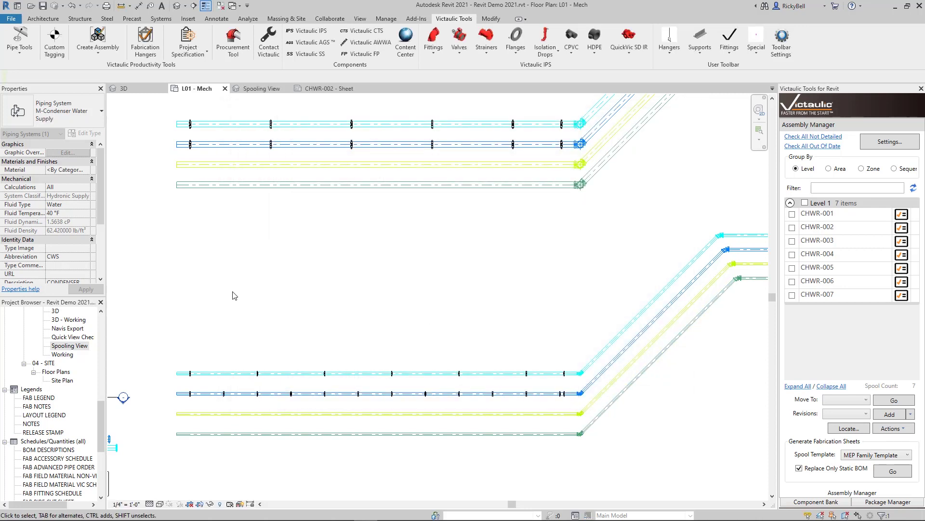
Start Split By Length with Use Project Spec left checked.
click(20, 37)
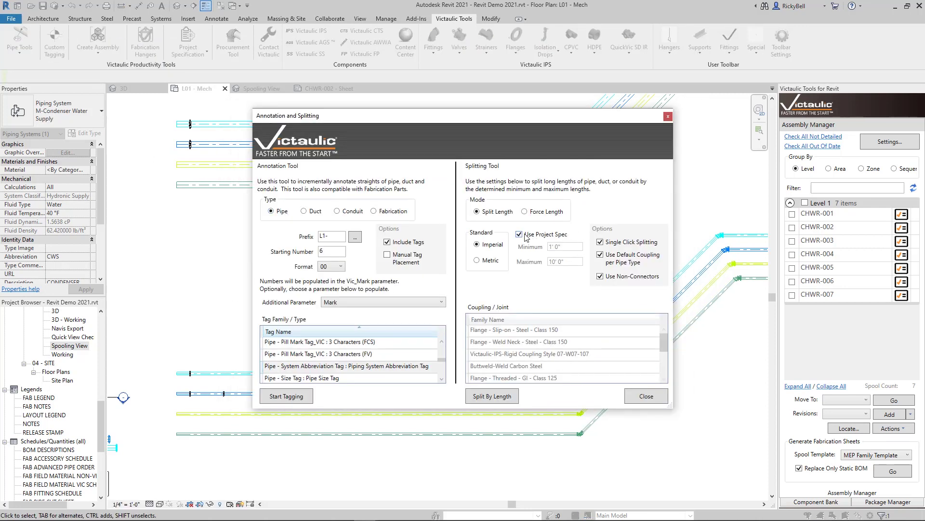
click(557, 234)
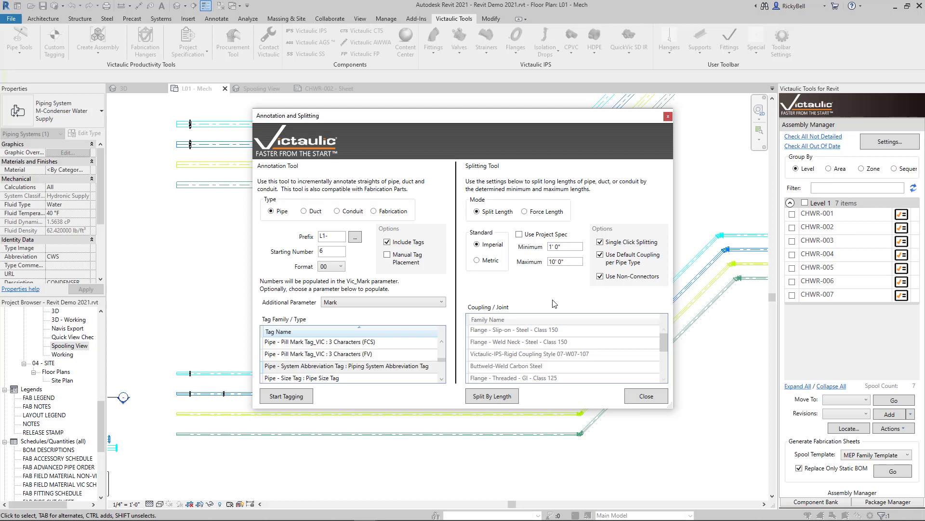
click(540, 235)
click(511, 399)
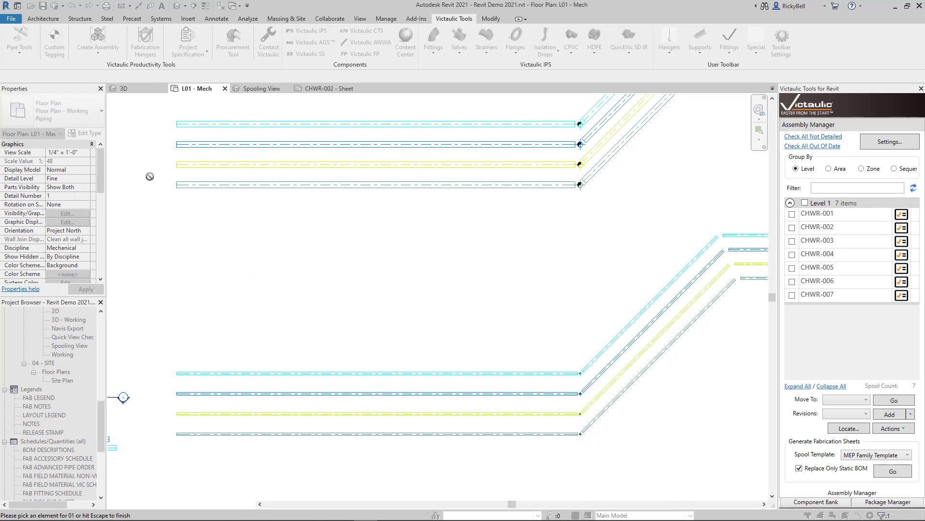
Split the upper and lower yellow and grey pipe runs by specification length.
click(191, 170)
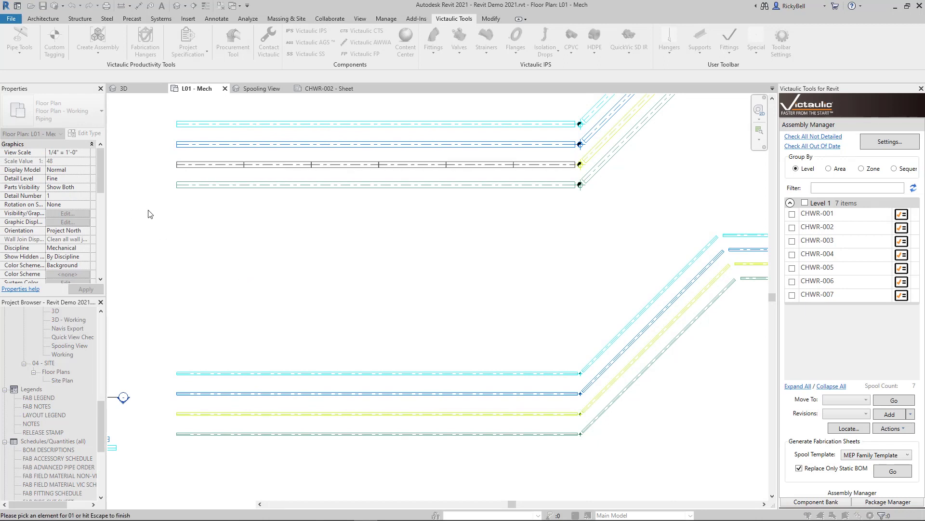
click(194, 186)
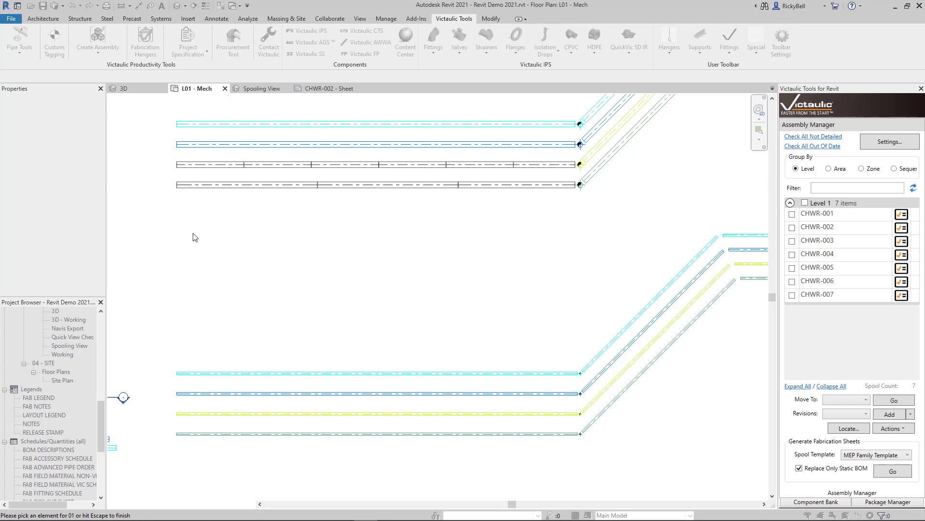
click(189, 416)
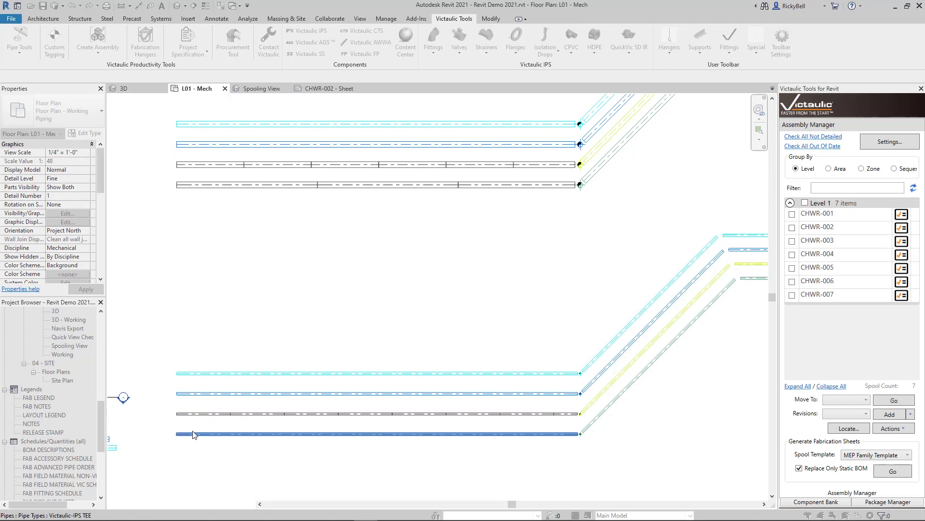
click(193, 435)
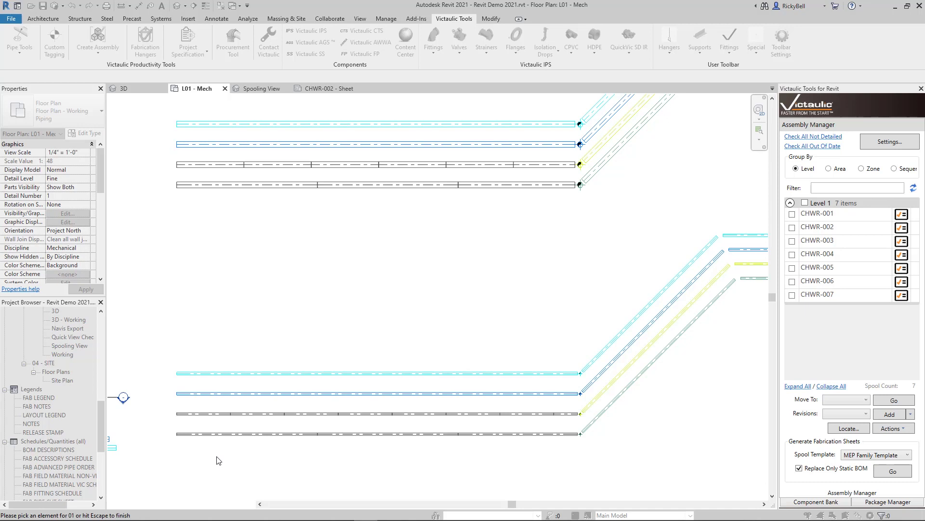
key(Escape)
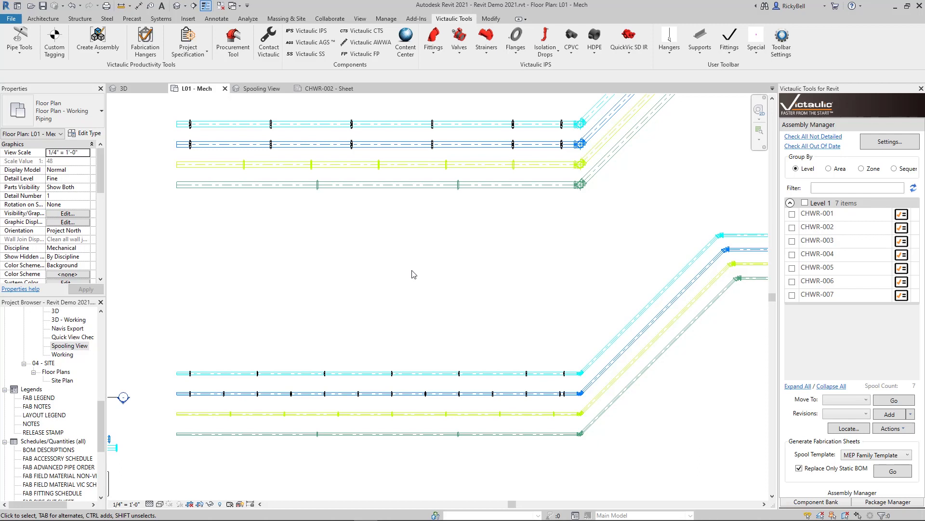
key(ctrl+Tab)
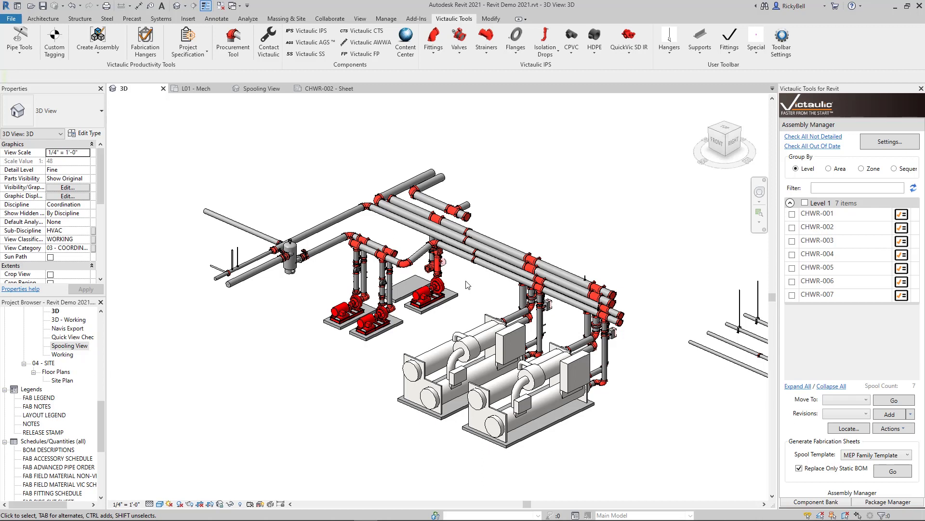
Reopen the Project Specification Tool on the Victaulic Standard template.
click(189, 41)
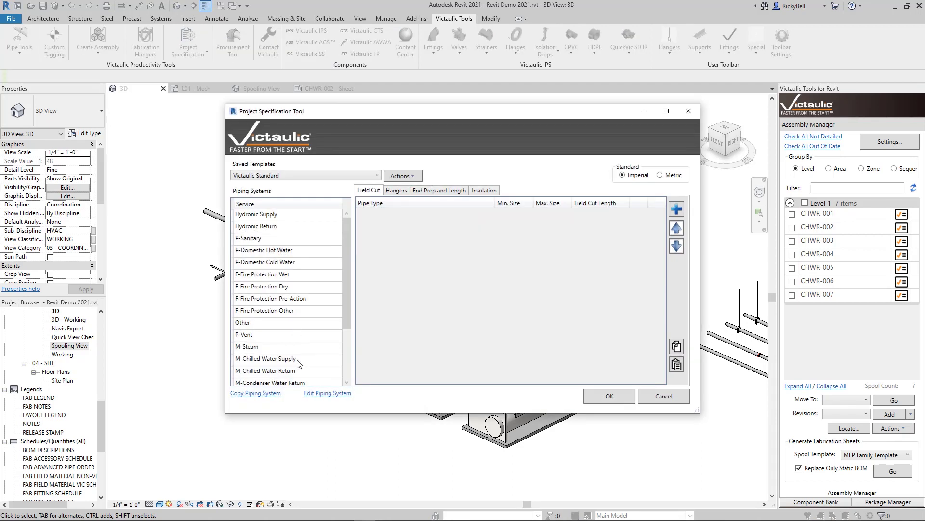
Review the insulation rules of the chilled and condenser water services.
click(297, 359)
click(492, 190)
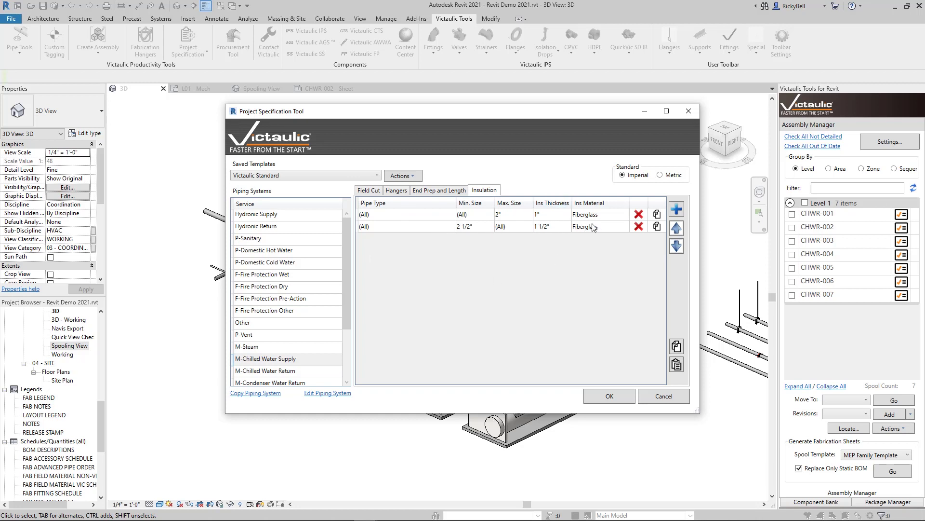
click(288, 371)
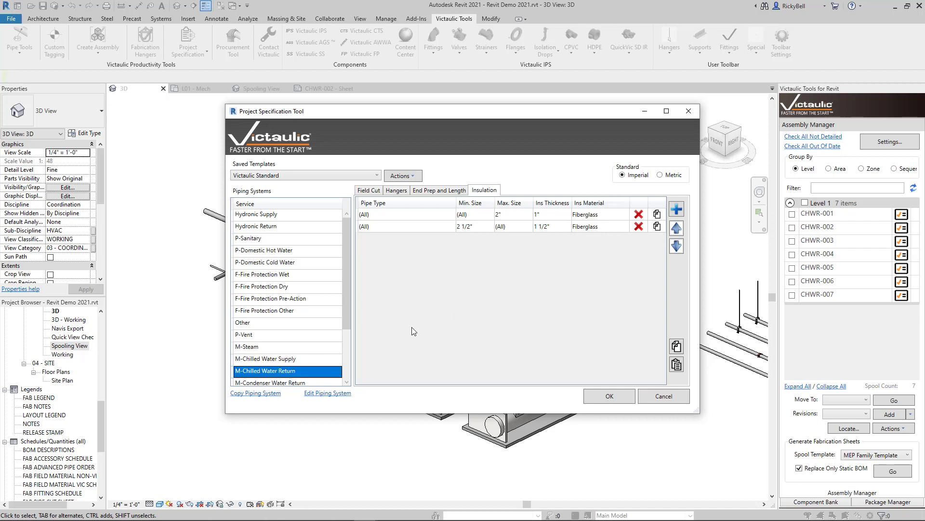
drag(345, 311, 344, 337)
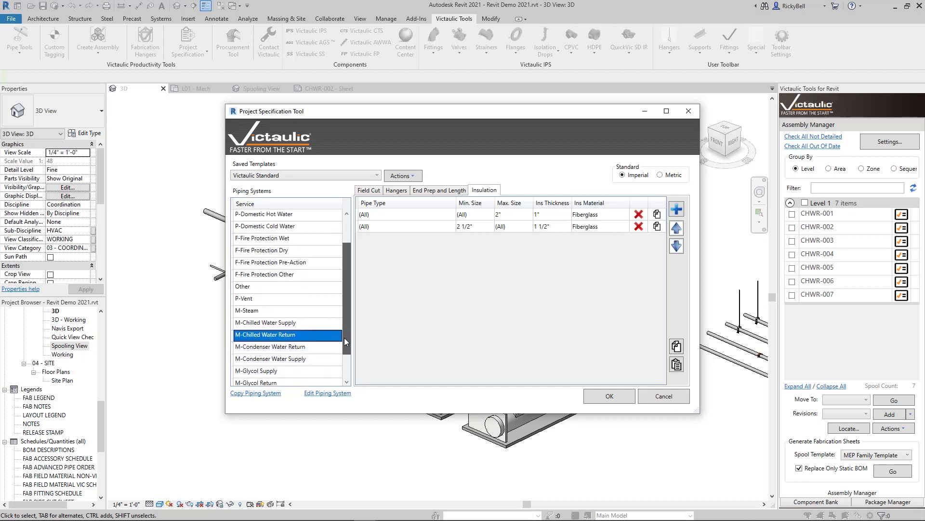
click(303, 347)
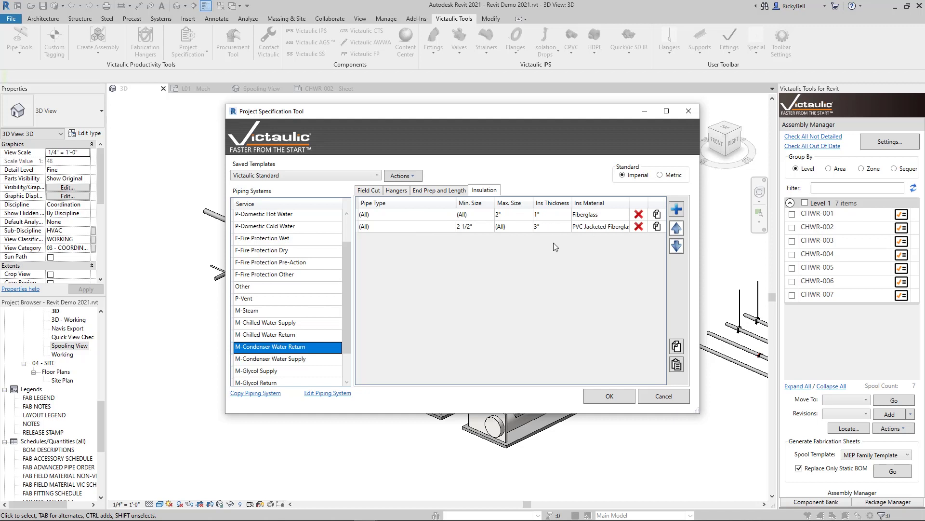
click(294, 361)
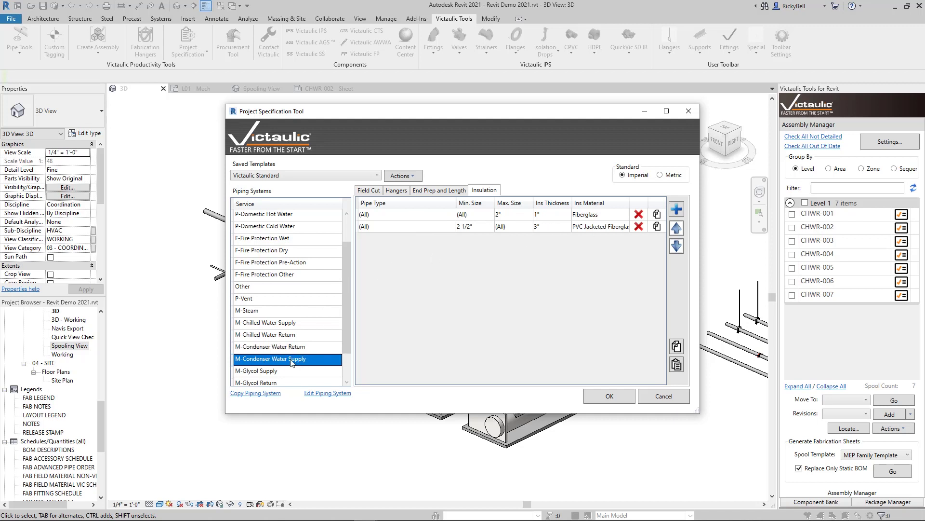
Delete both M-Condenser Water Supply insulation rules and save the specification.
click(639, 226)
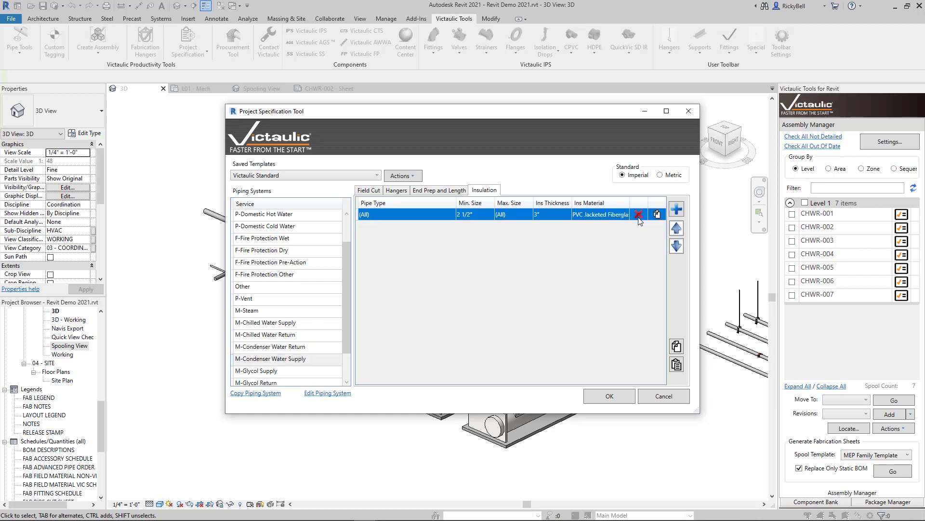
click(639, 213)
click(609, 395)
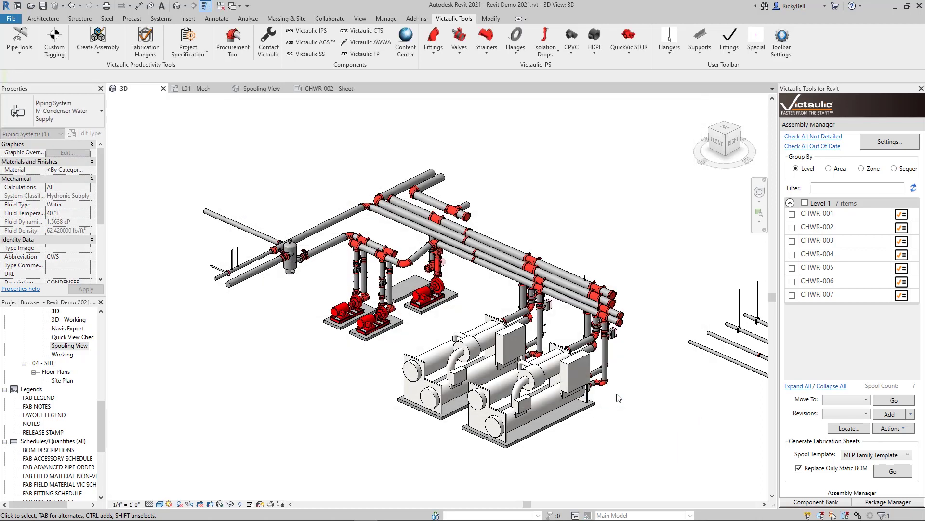
Window-select the whole piping model and insulate it with the Insulation Tool.
drag(172, 120, 669, 484)
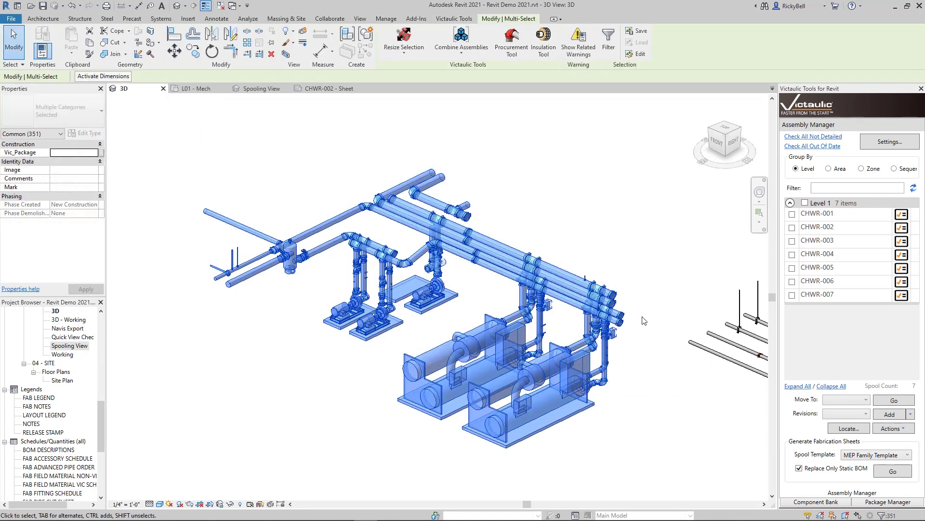
click(546, 42)
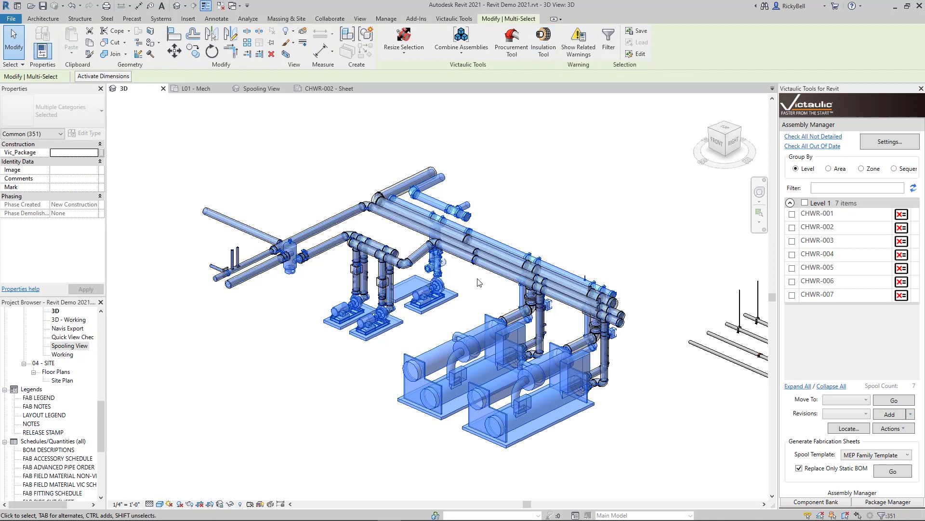
click(477, 299)
scroll(478, 299, up, 2)
scroll(476, 300, up, 2)
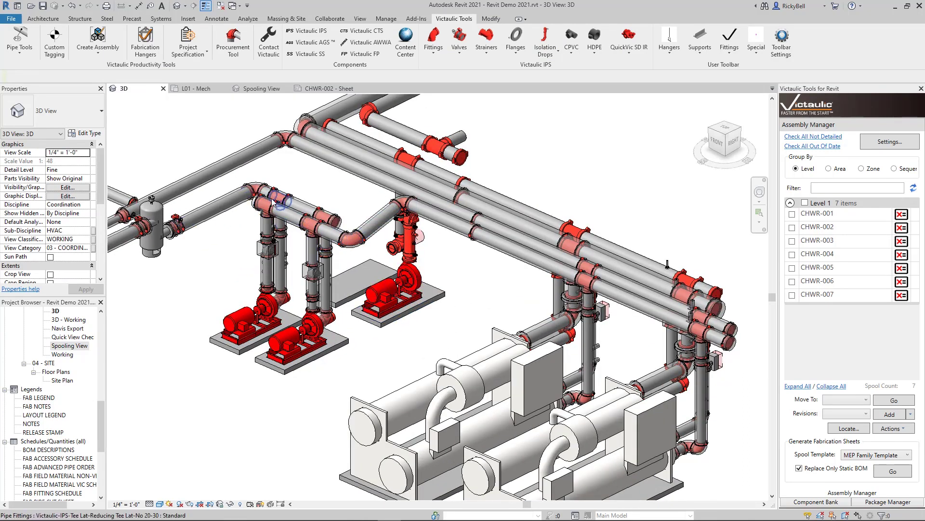
scroll(383, 251, up, 5)
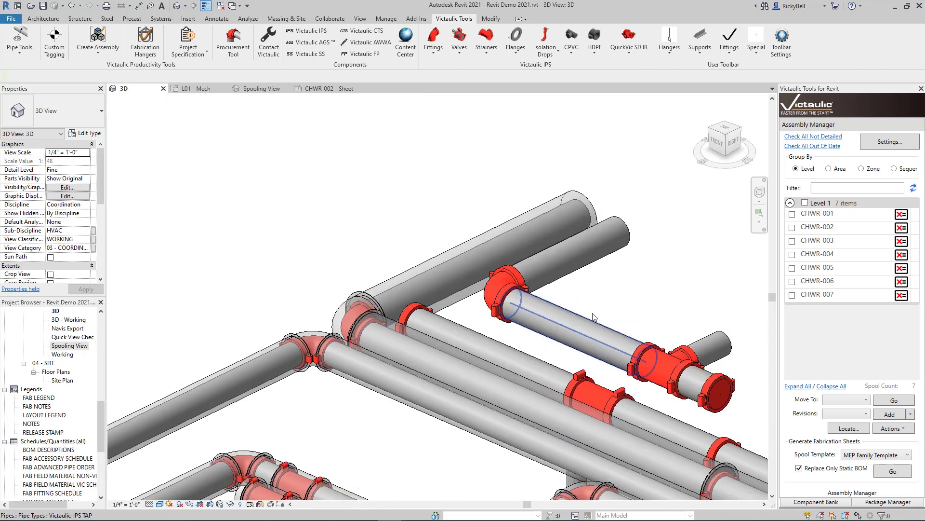
scroll(615, 333, down, 5)
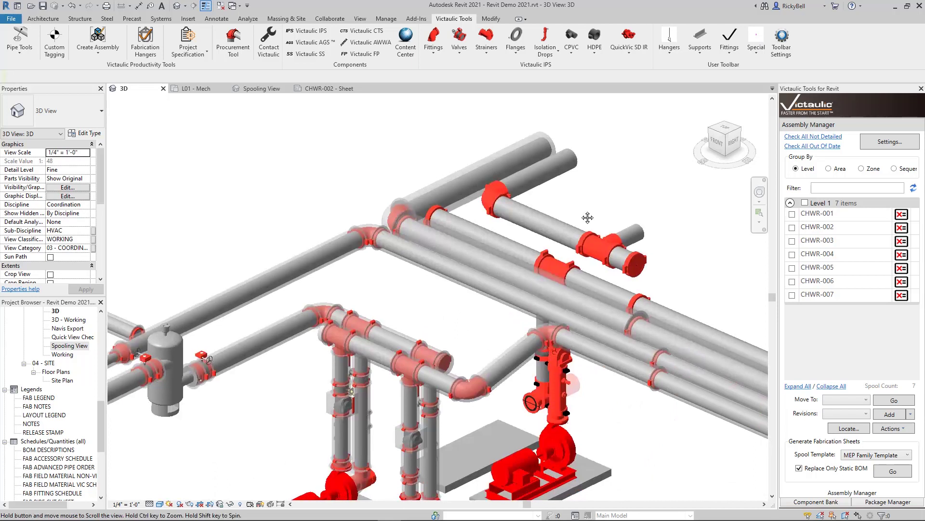
scroll(589, 248, down, 3)
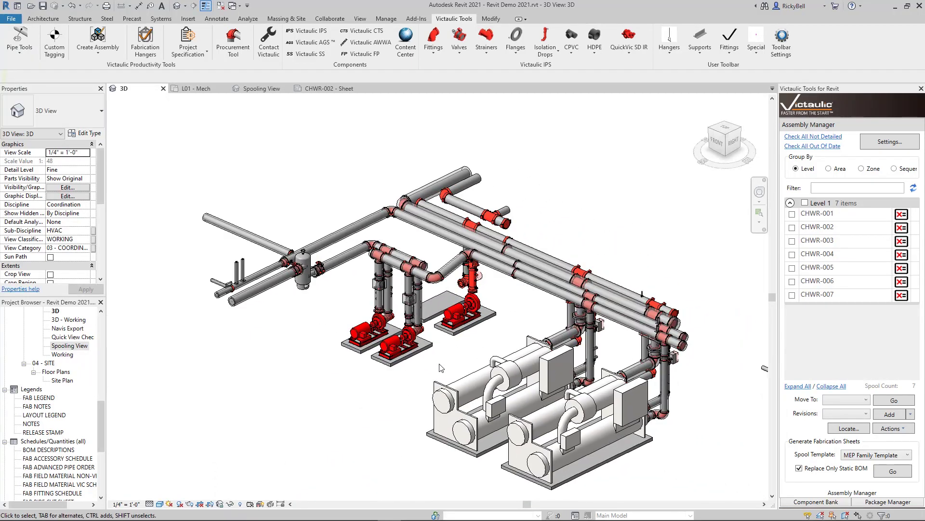